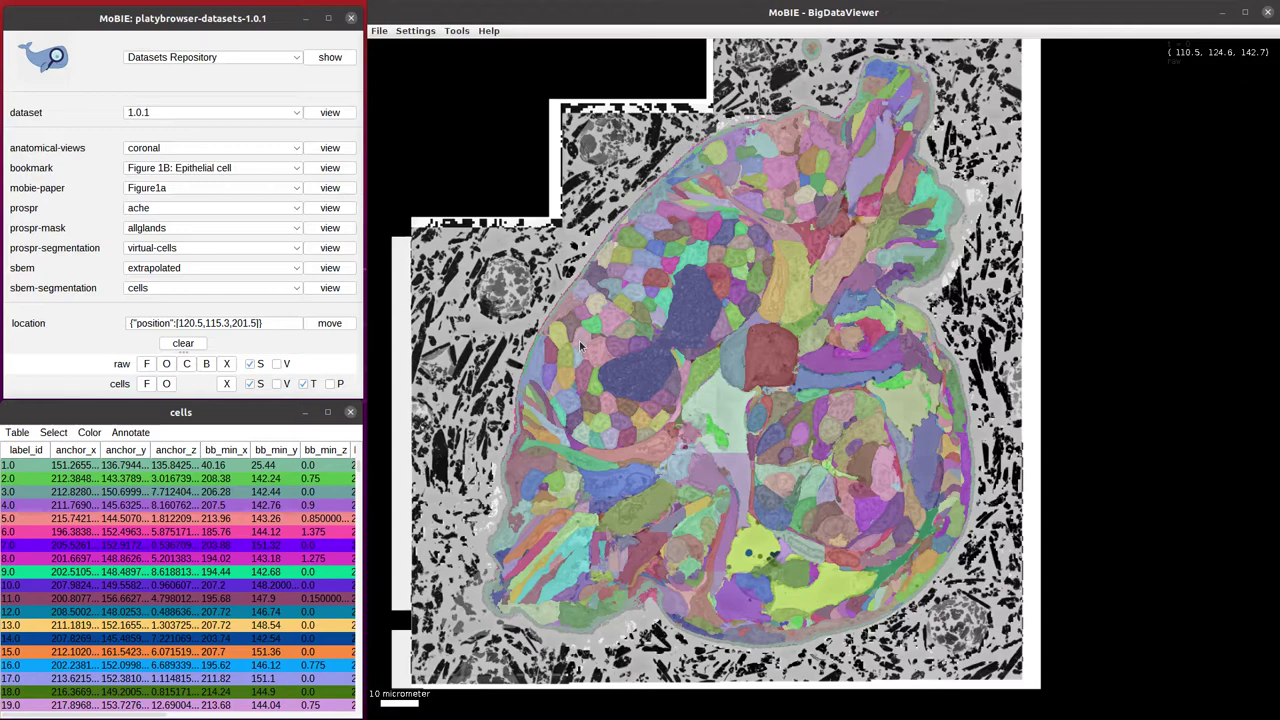
Start a new annotation of the cells table with the annotation column name "cell".
right_click_drag(764, 426, 755, 439)
scroll(643, 357, "down", 10)
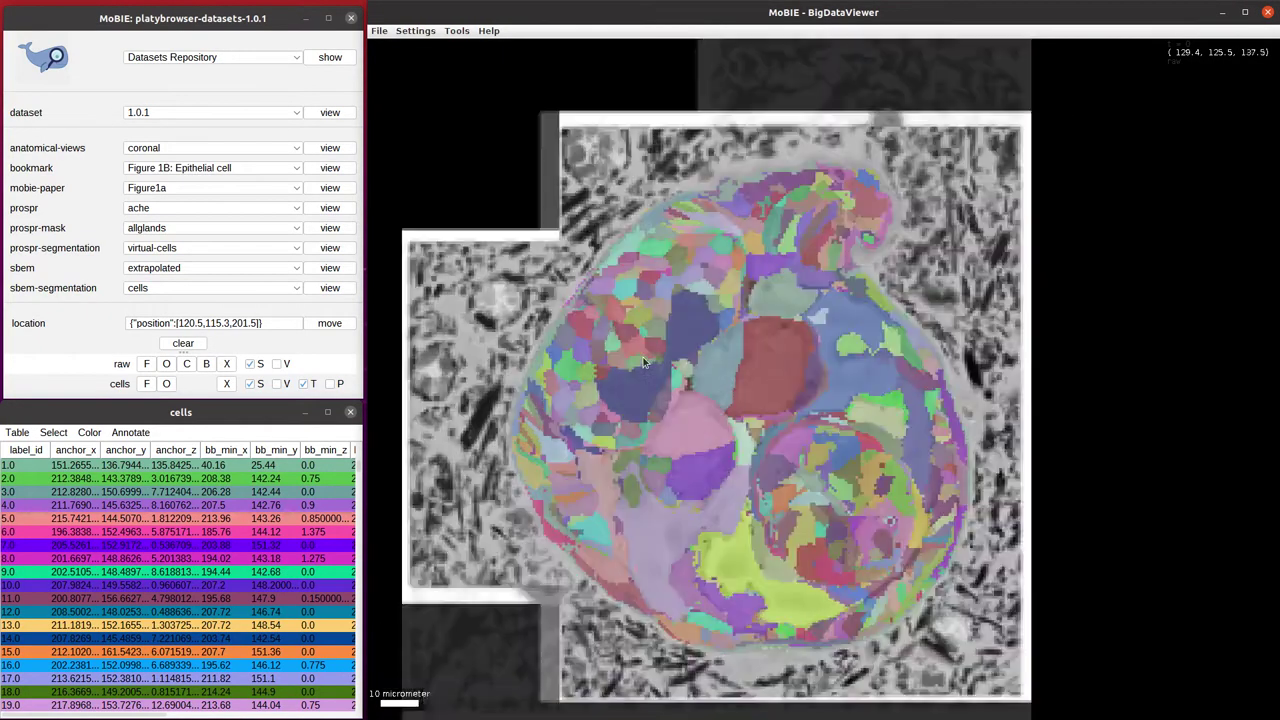
scroll(643, 357, "up", 10)
scroll(643, 357, "up", 10)
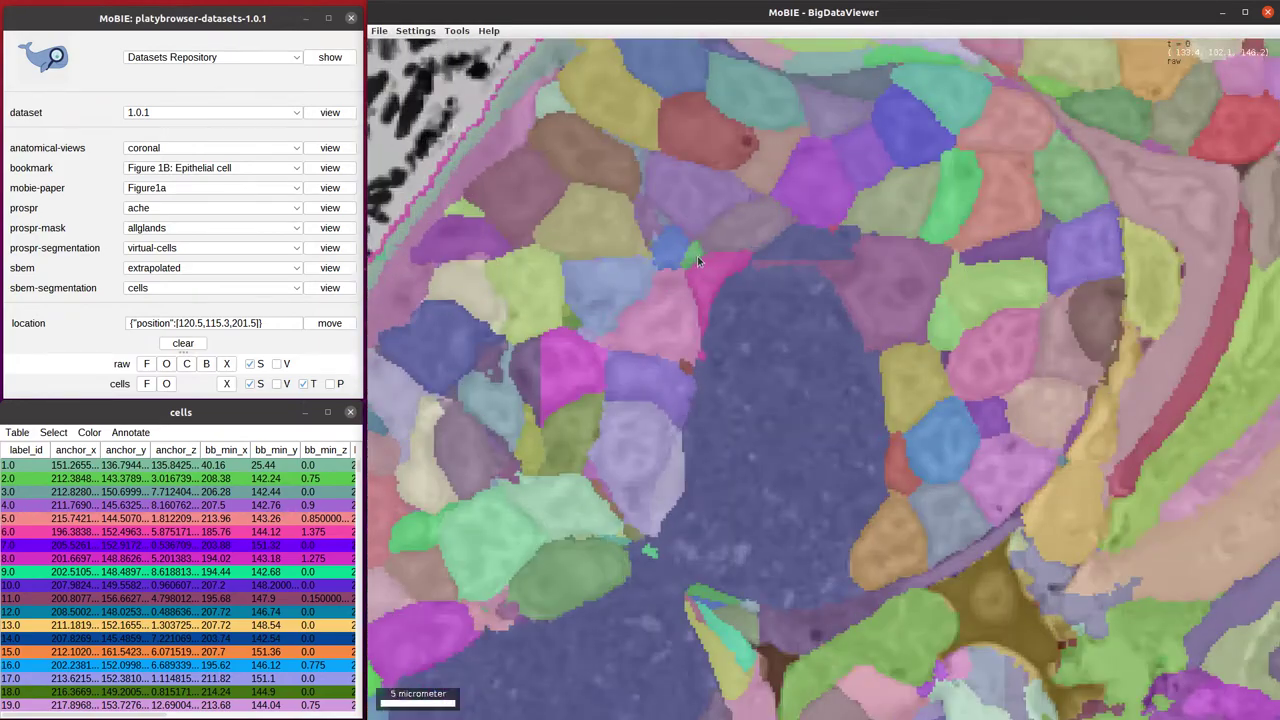
right_click_drag(698, 261, 575, 404)
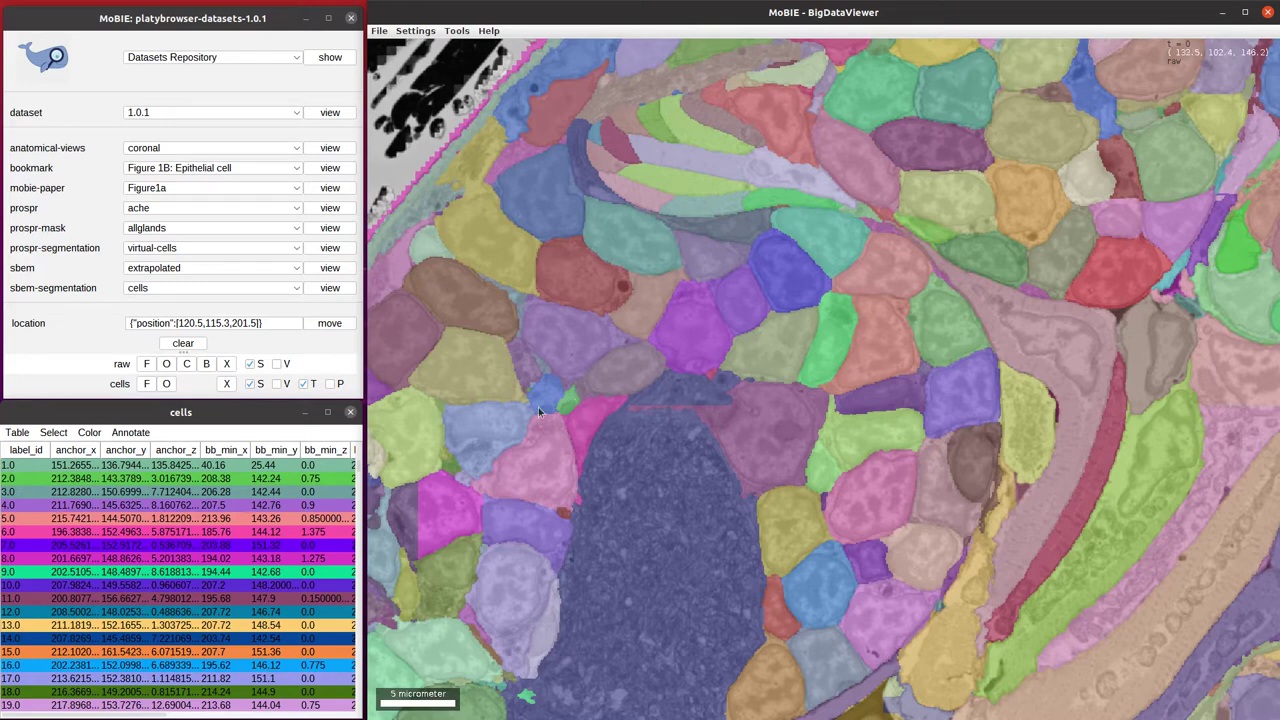
left_click(135, 434)
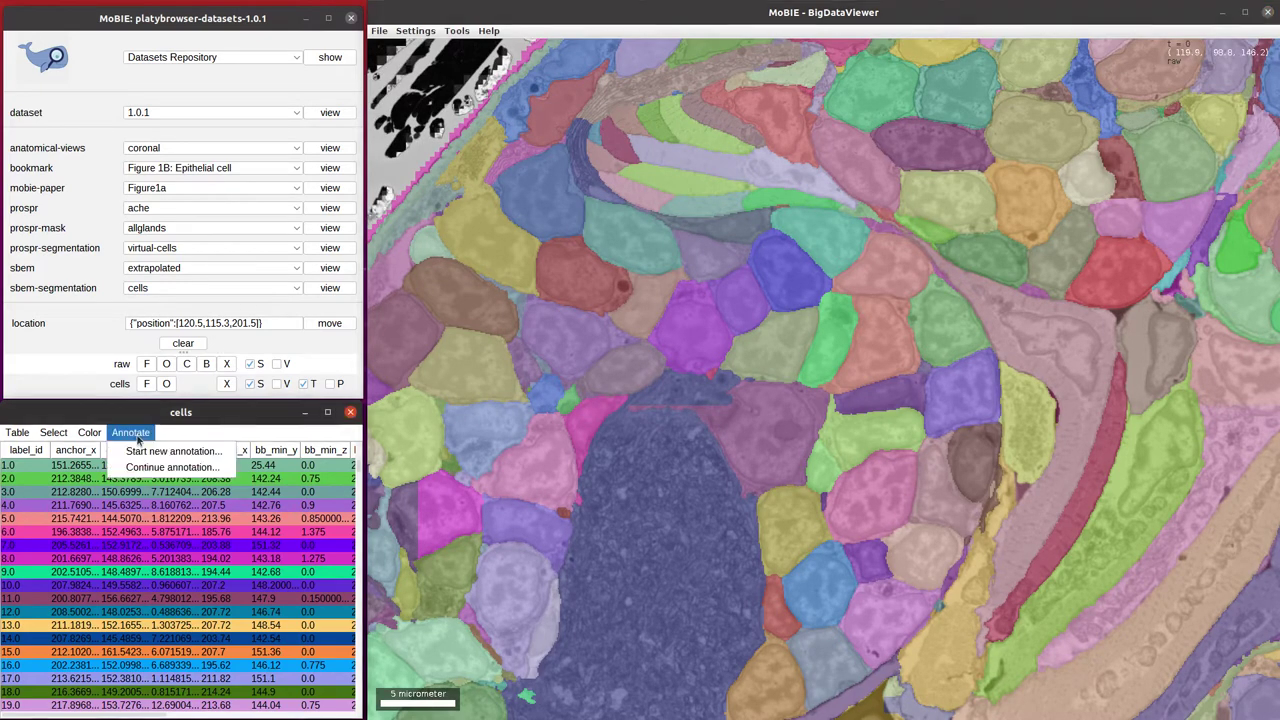
left_click(149, 455)
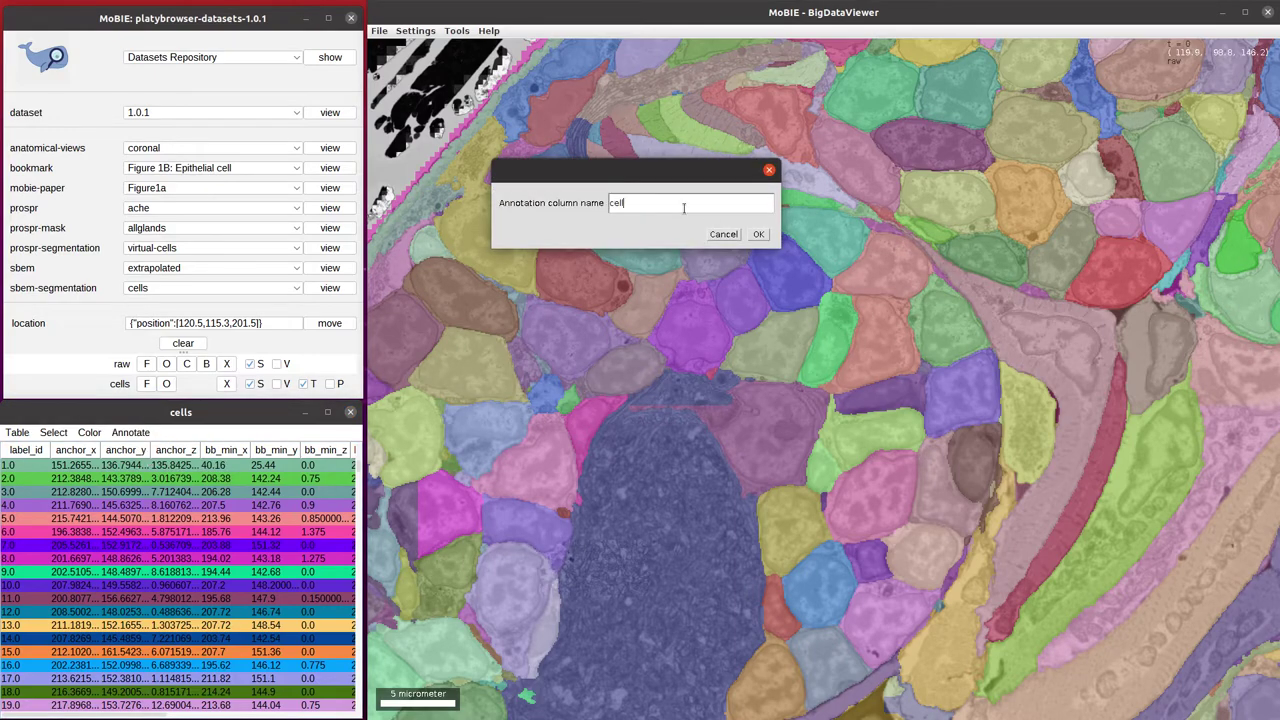
type("cell")
left_click(757, 234)
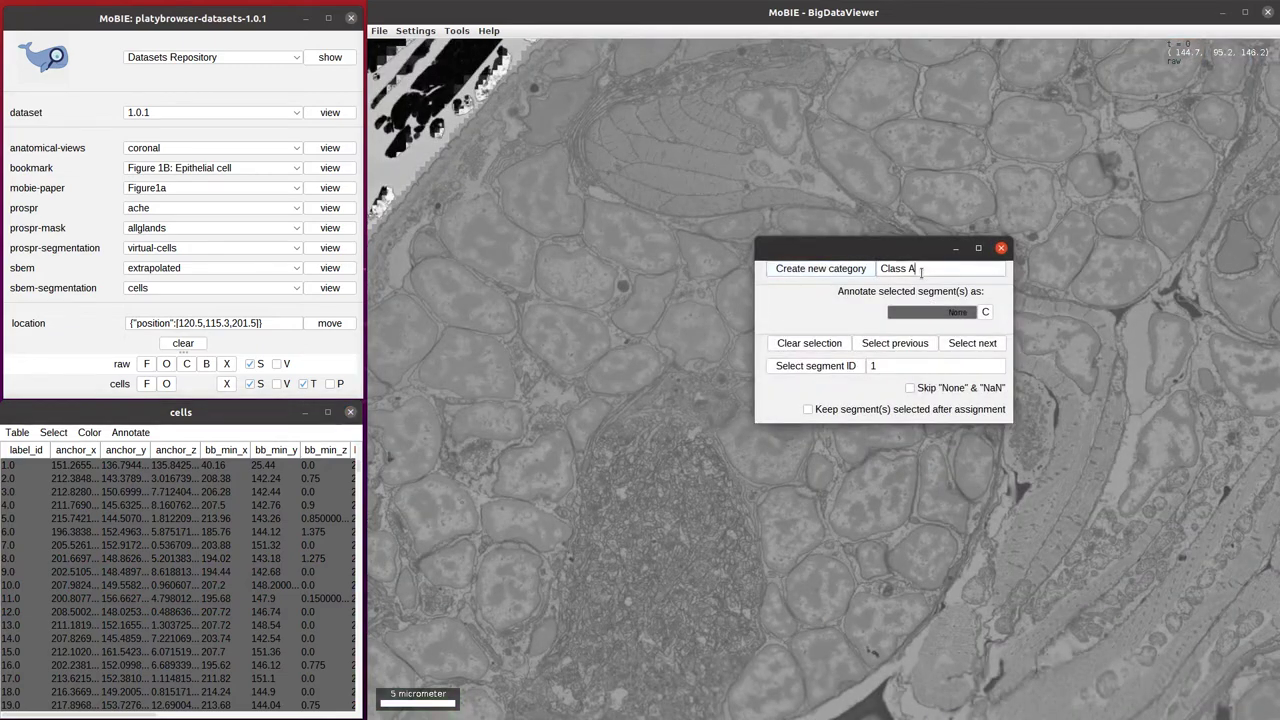
Create two new annotation categories named "neuron" and "muscle".
triple_click(922, 271)
type("neuron")
left_click(821, 269)
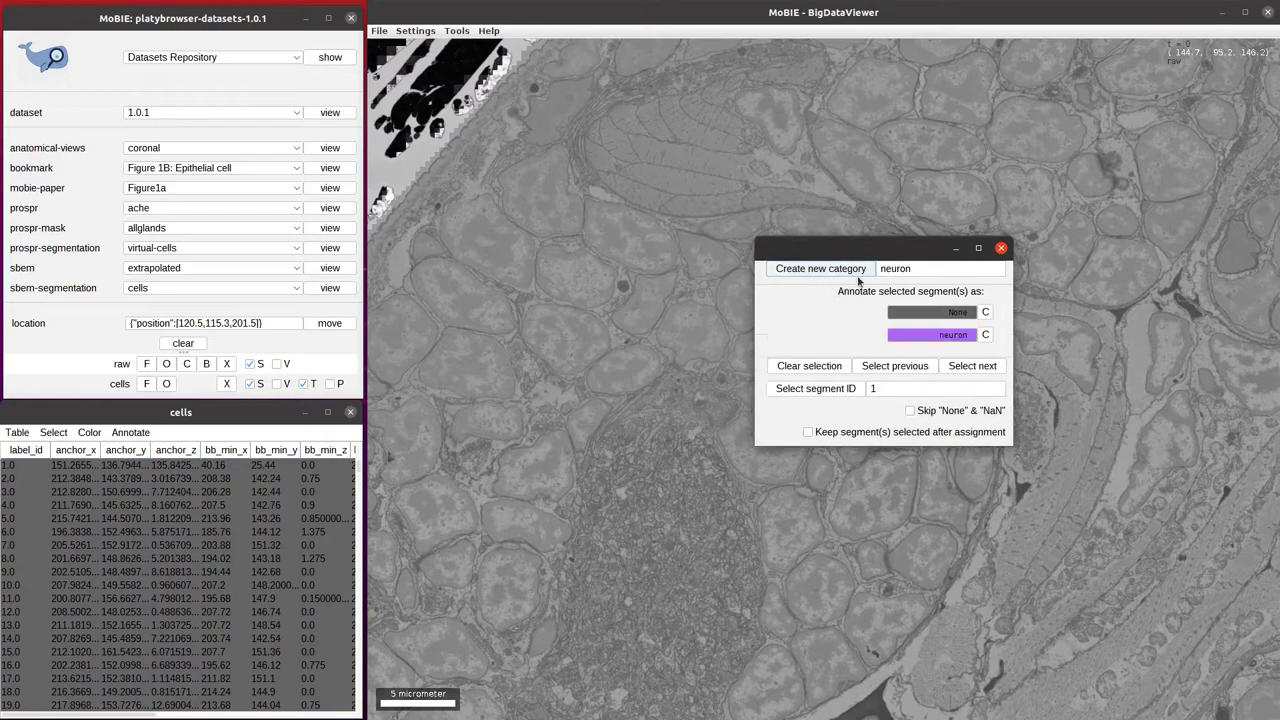
double_click(910, 269)
type("mus")
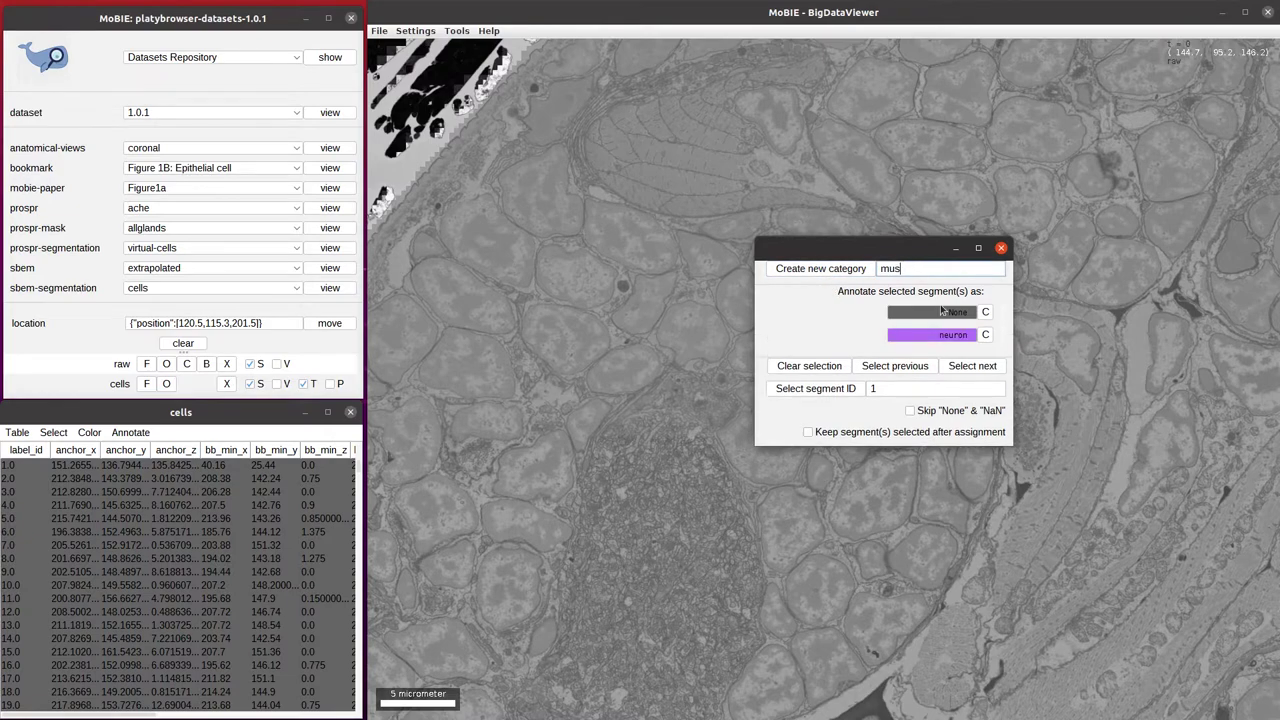
type("cle")
left_click(821, 268)
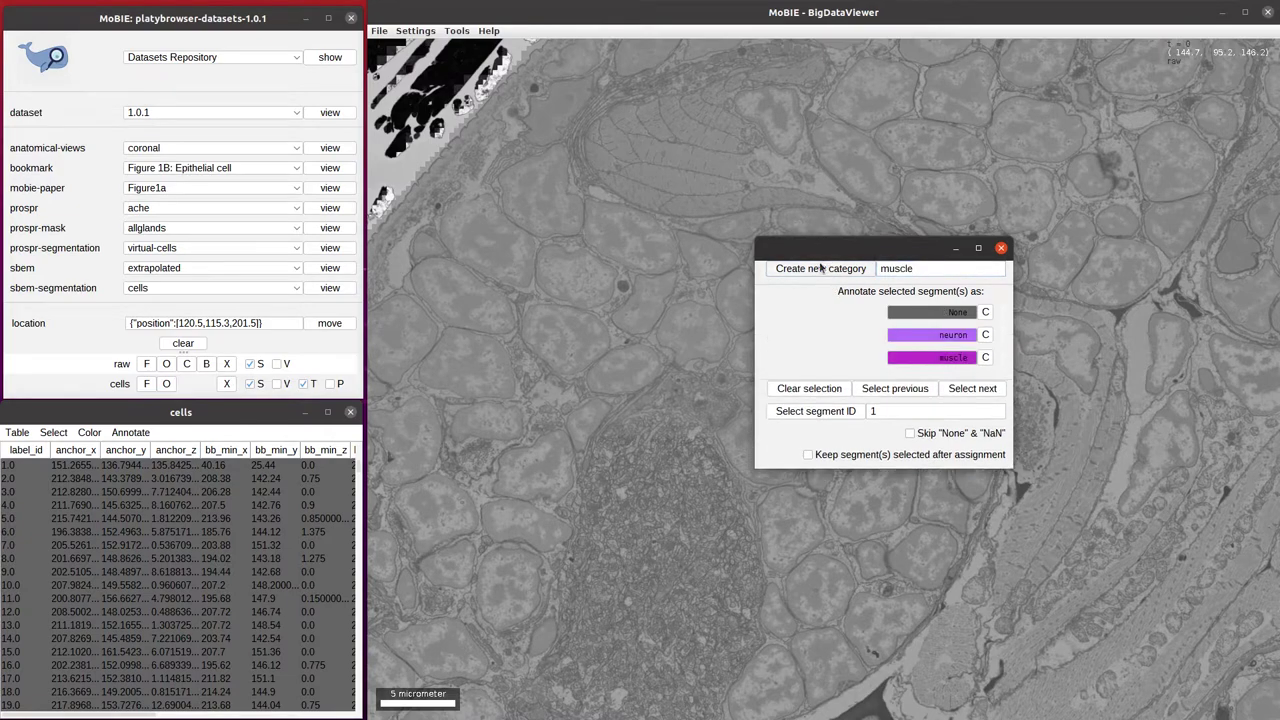
Inspect the new cell column at the end of the table and move the annotation window off the image.
left_click(258, 524)
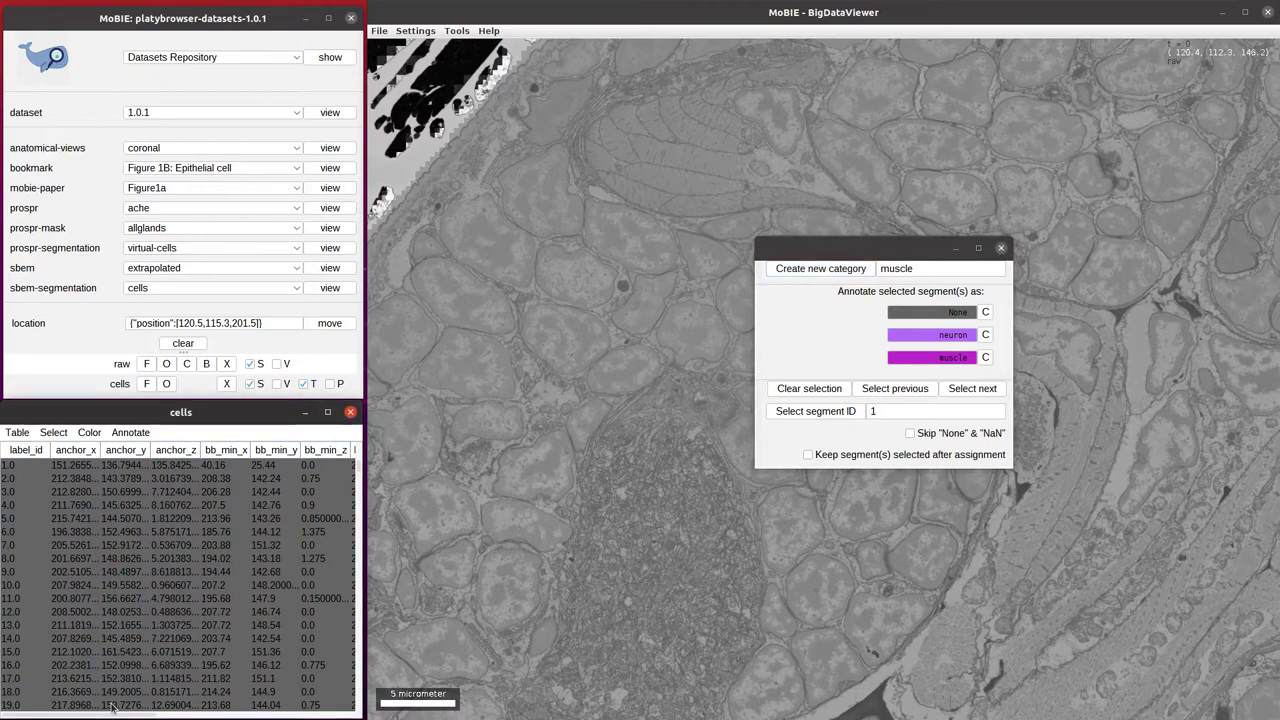
left_click_drag(114, 715, 304, 716)
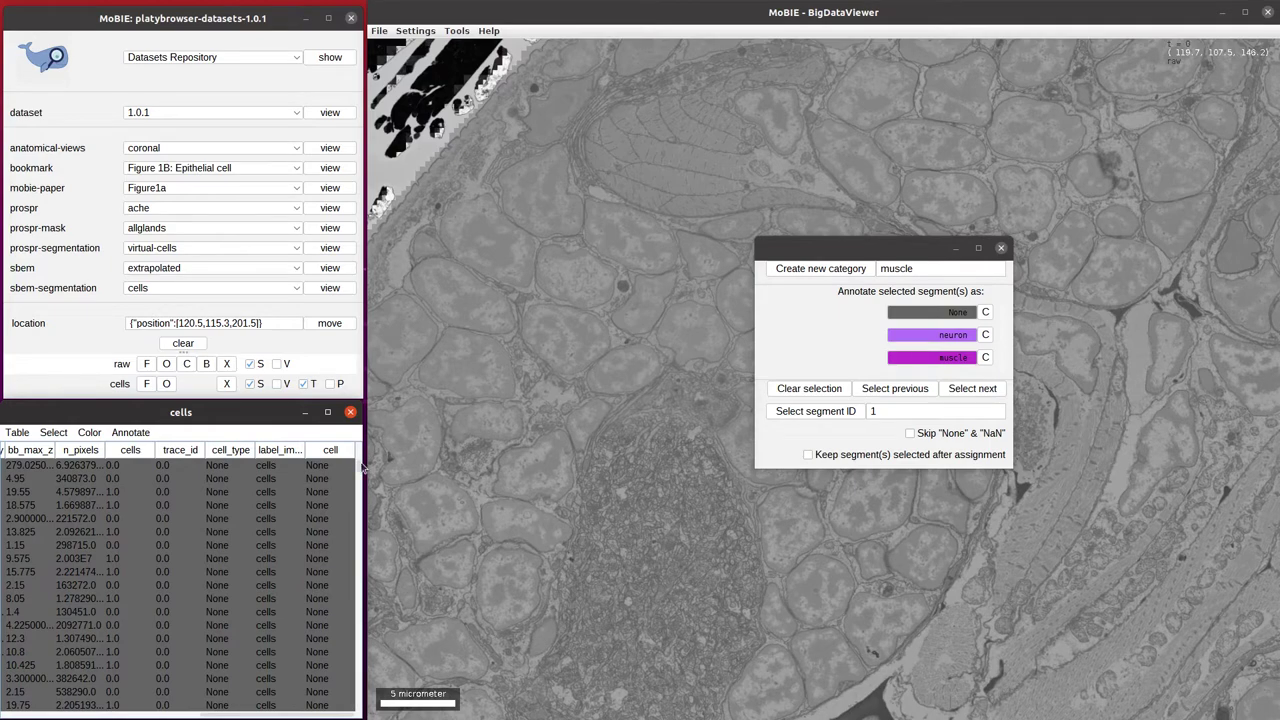
left_click_drag(358, 466, 359, 704)
left_click_drag(376, 641, 365, 430)
mouse_move(940, 250)
left_mouse_down()
mouse_move(800, 304)
mouse_move(471, 345)
mouse_move(228, 485)
mouse_move(220, 418)
left_mouse_up()
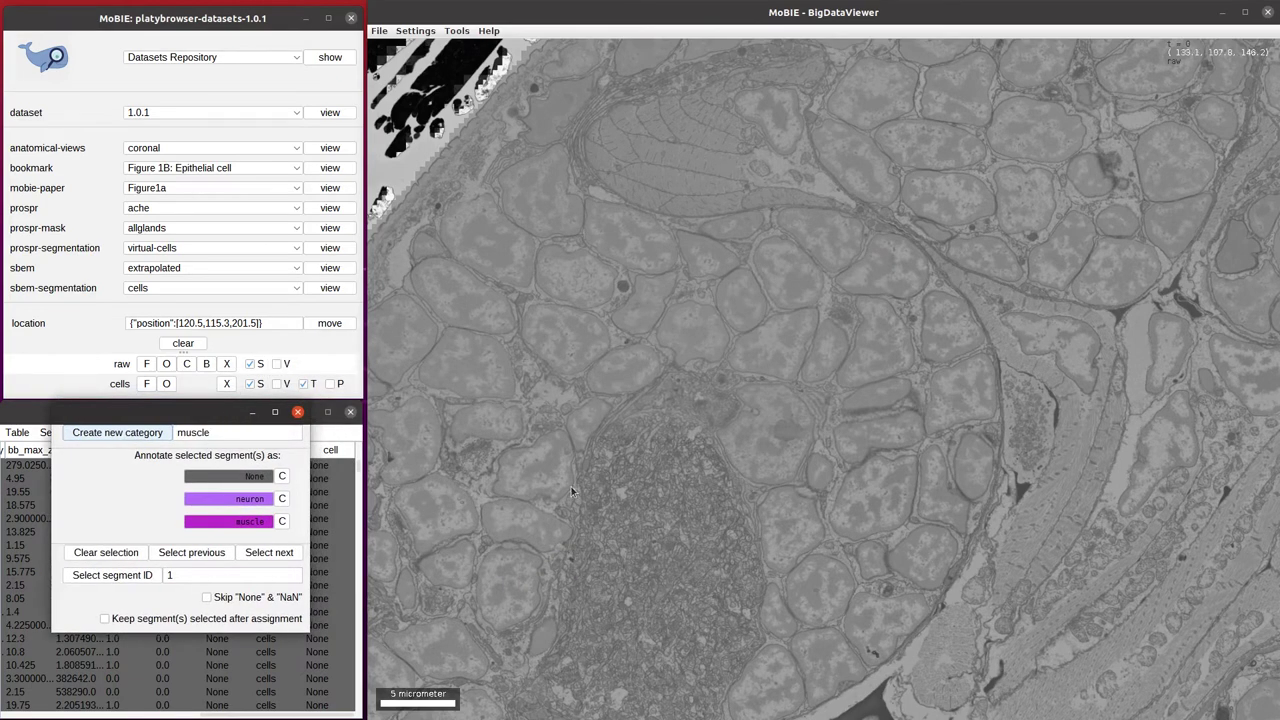
Select one cell bordering the dark central neuropil, check it through neighbouring slices, and annotate it as neuron.
right_click_drag(571, 487, 759, 318)
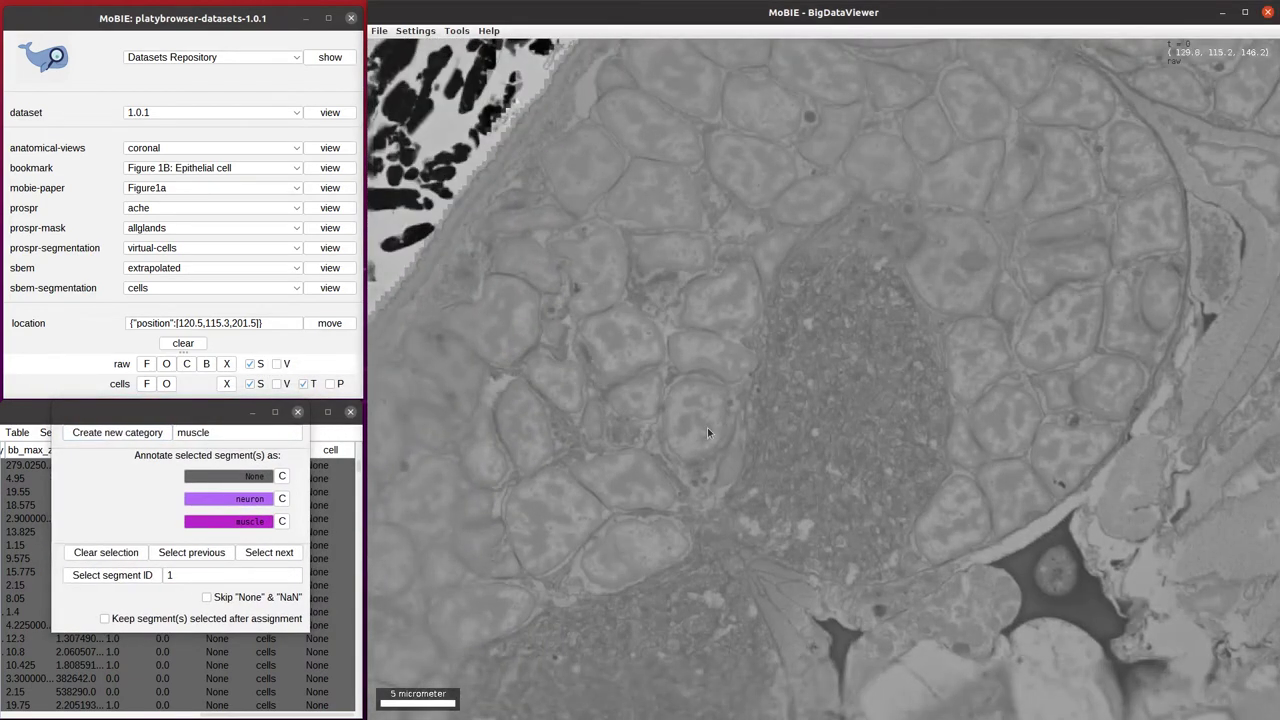
left_click(707, 428, "ctrl")
scroll(707, 428, "up", 5, "ctrl+shift")
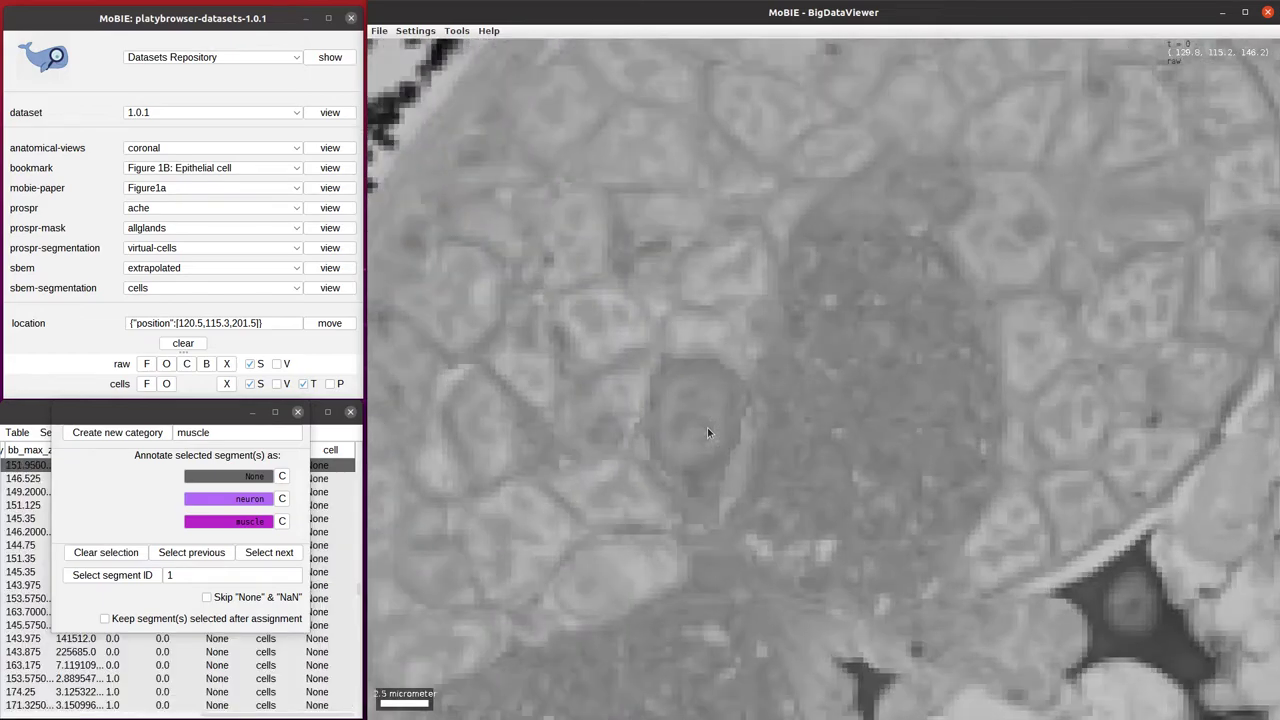
scroll(707, 428, "up", 6, "ctrl+shift")
scroll(706, 449, "down", 4, "shift")
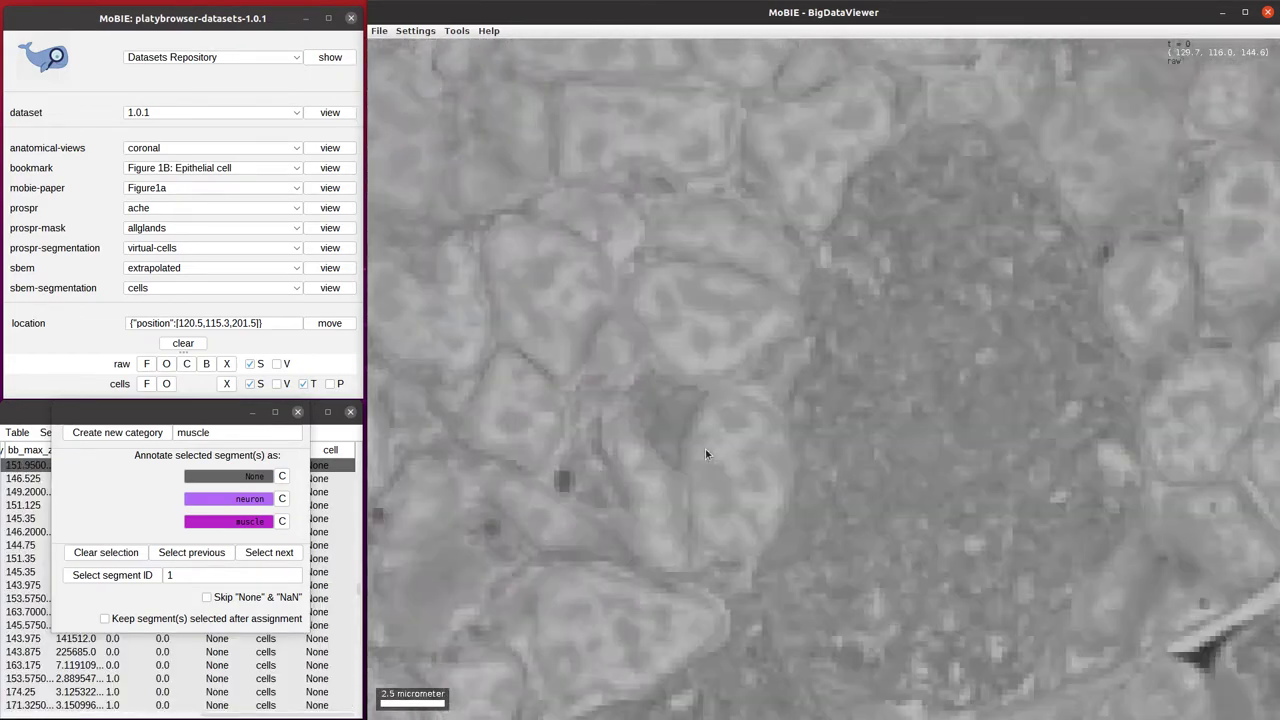
scroll(705, 454, "up", 4)
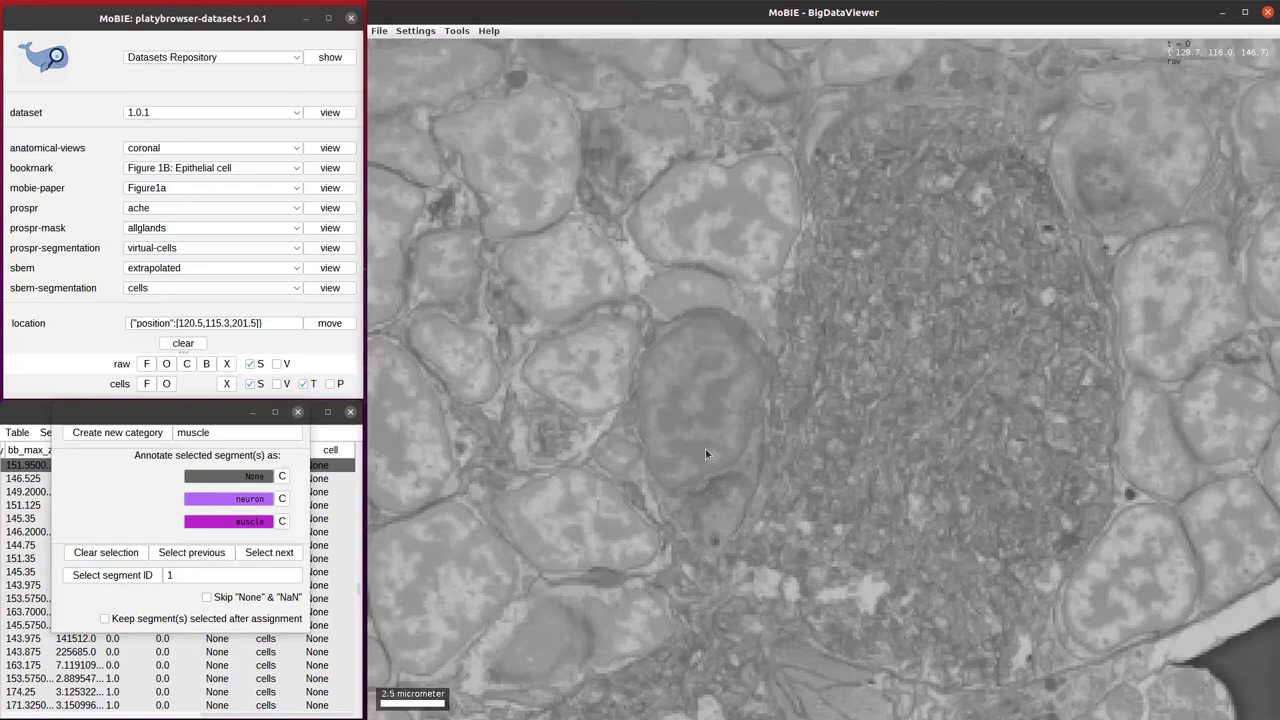
scroll(705, 454, "up", 3)
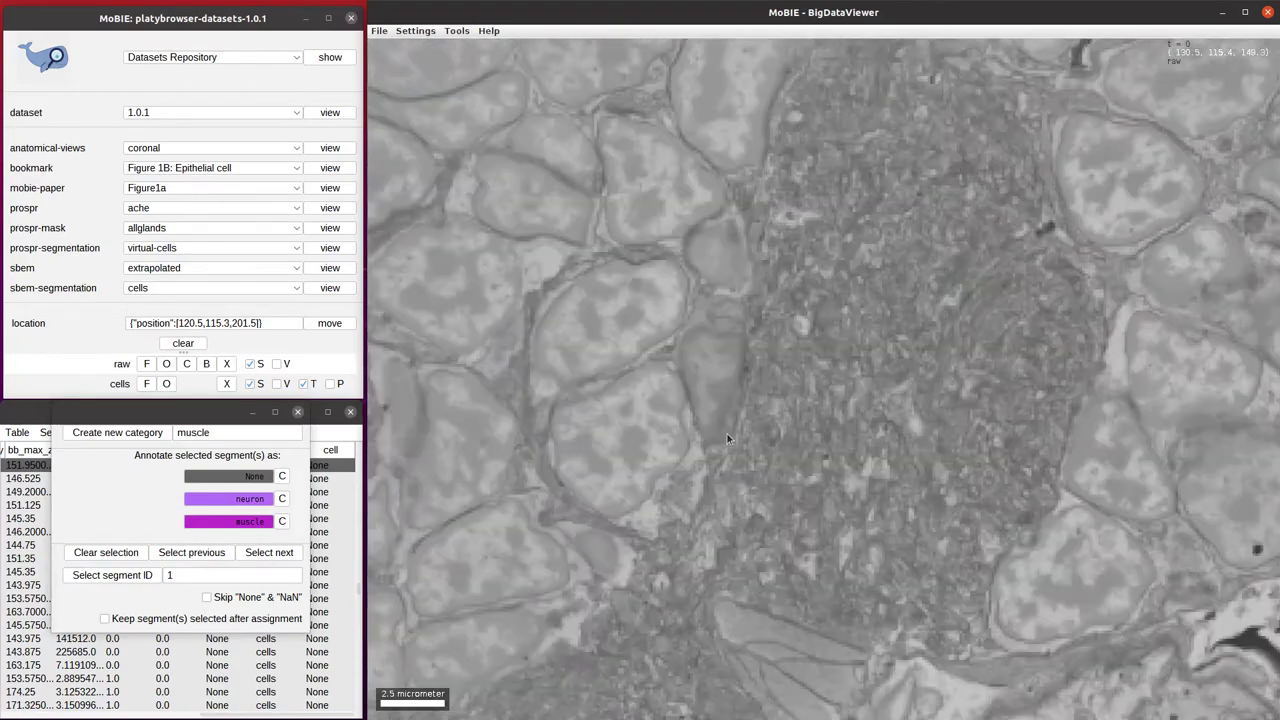
scroll(720, 405, "up", 3)
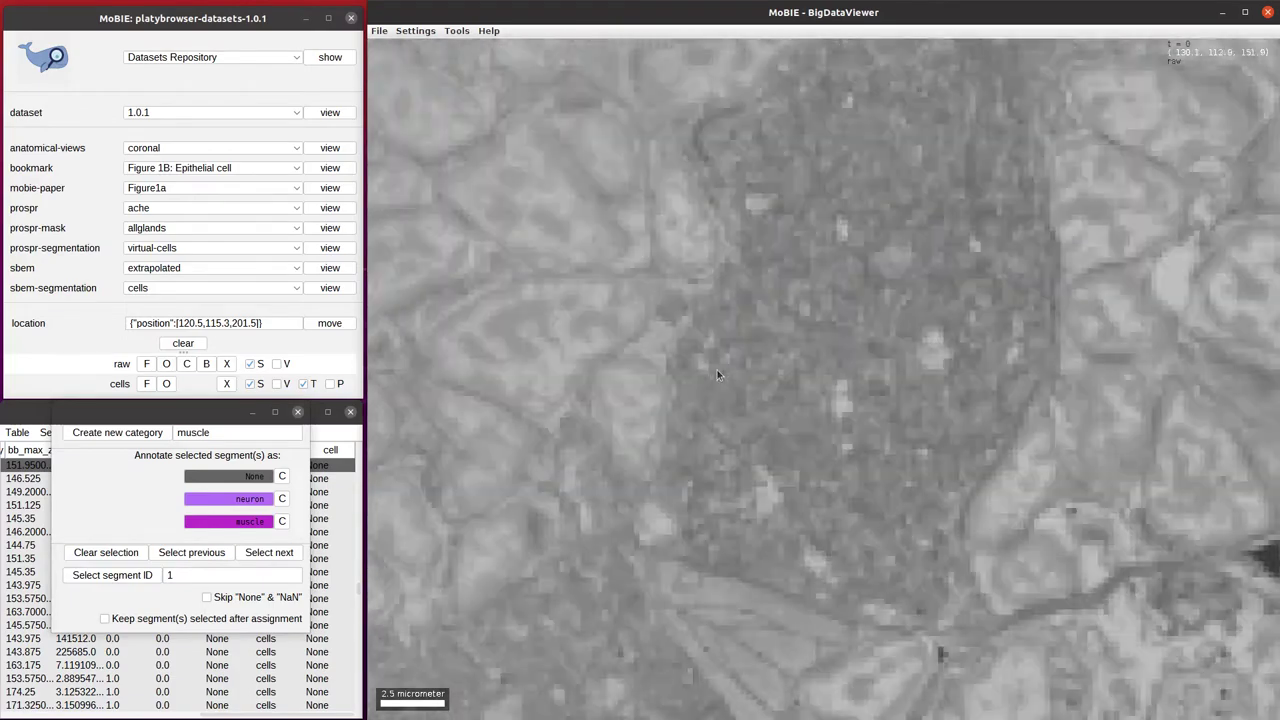
scroll(717, 375, "down", 3)
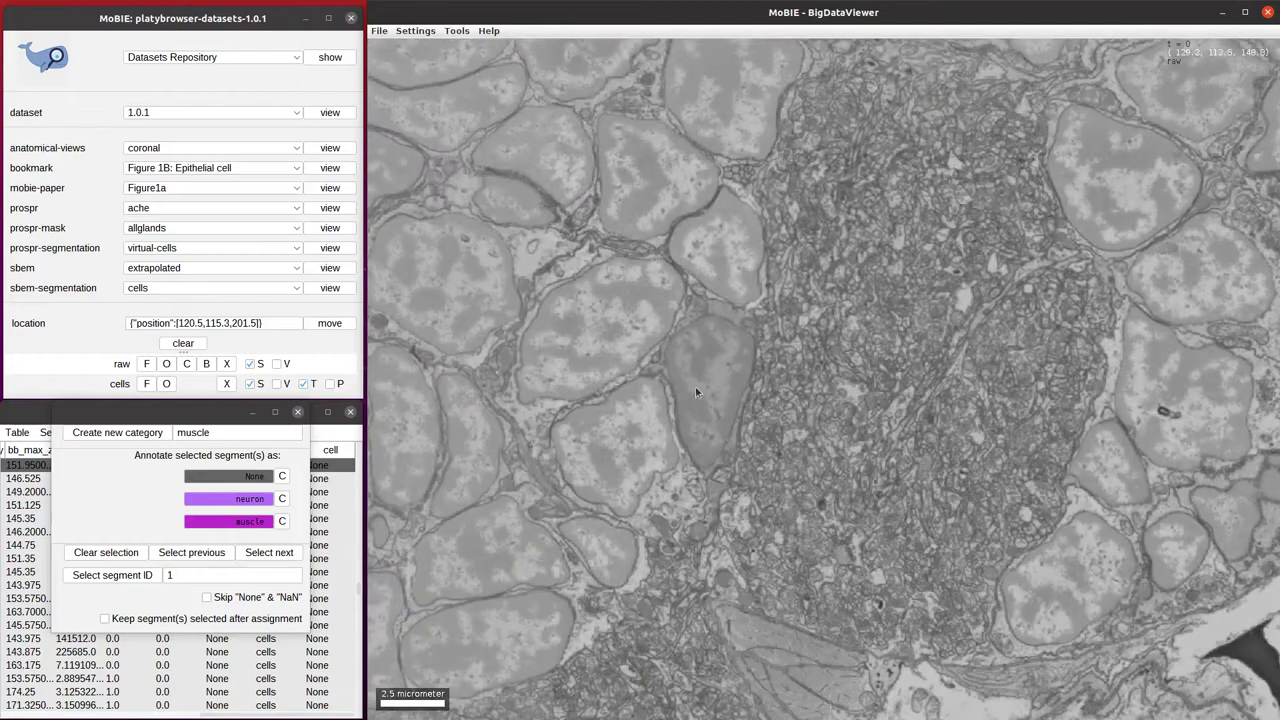
left_click(222, 496)
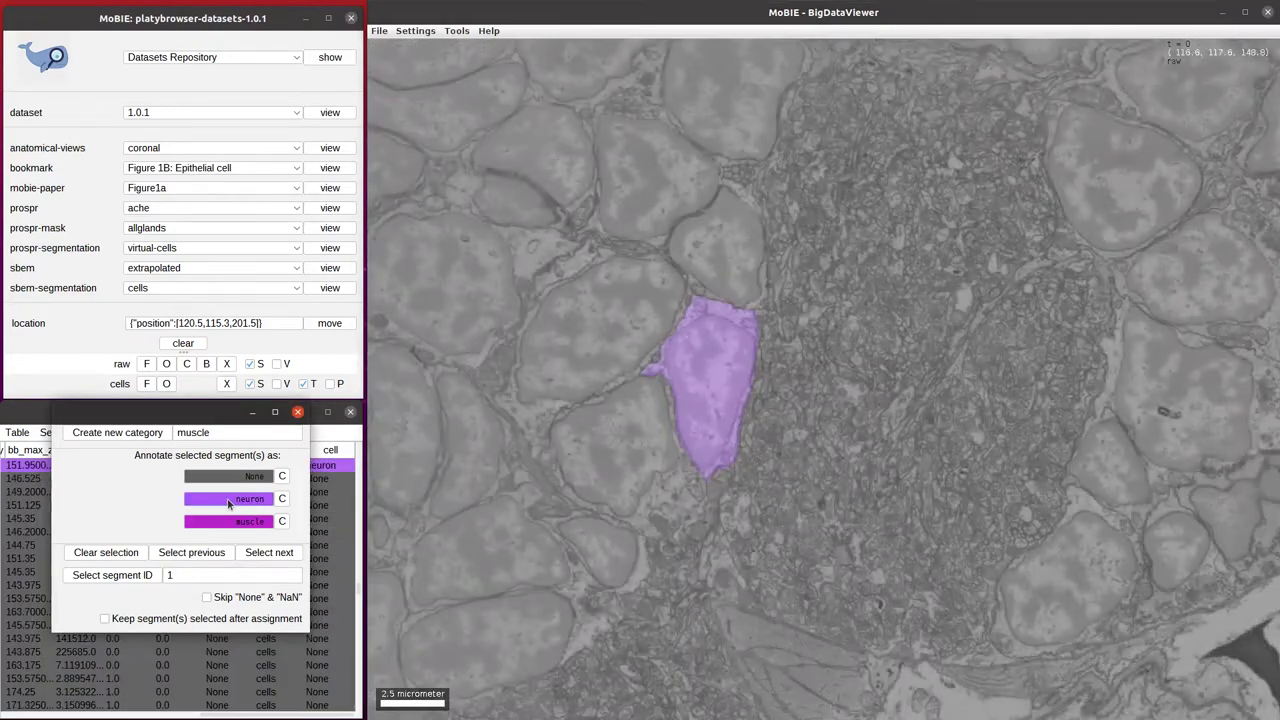
Select the group of cells surrounding the first annotated neuron and annotate them all as neuron.
left_click(644, 447, "ctrl")
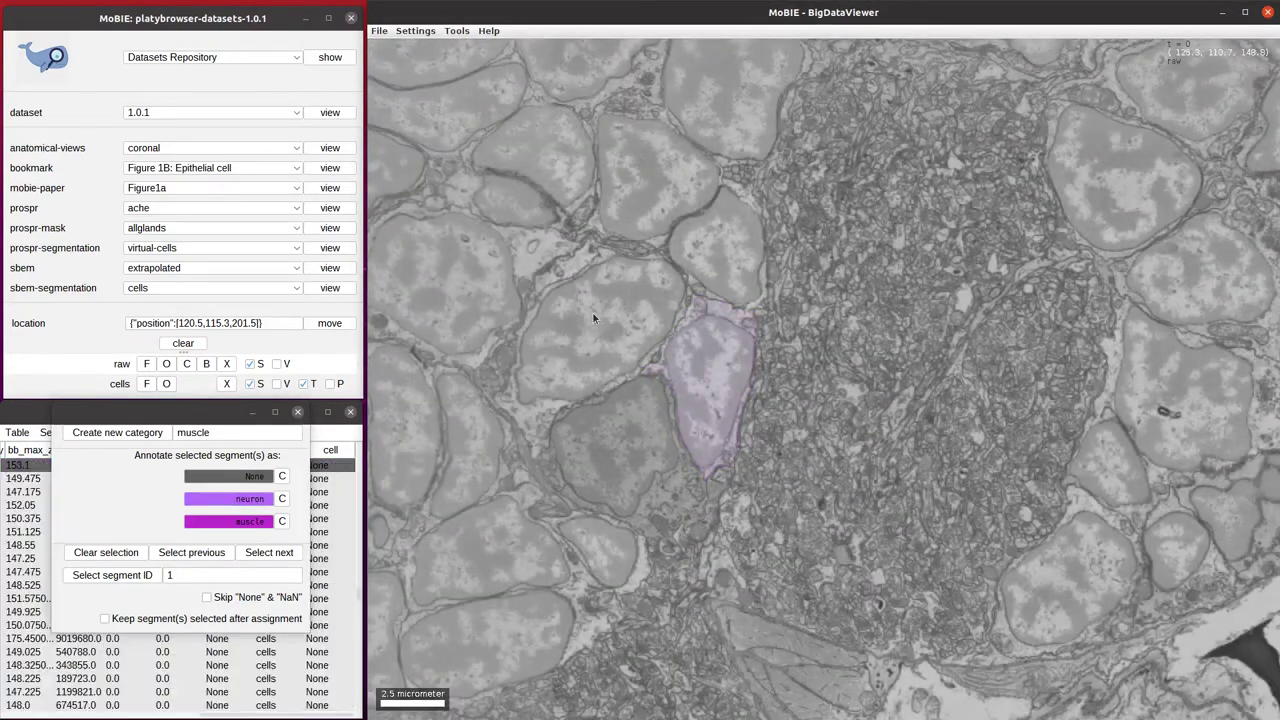
left_click(605, 344, "ctrl")
scroll(605, 344, "down", 10, "ctrl+shift")
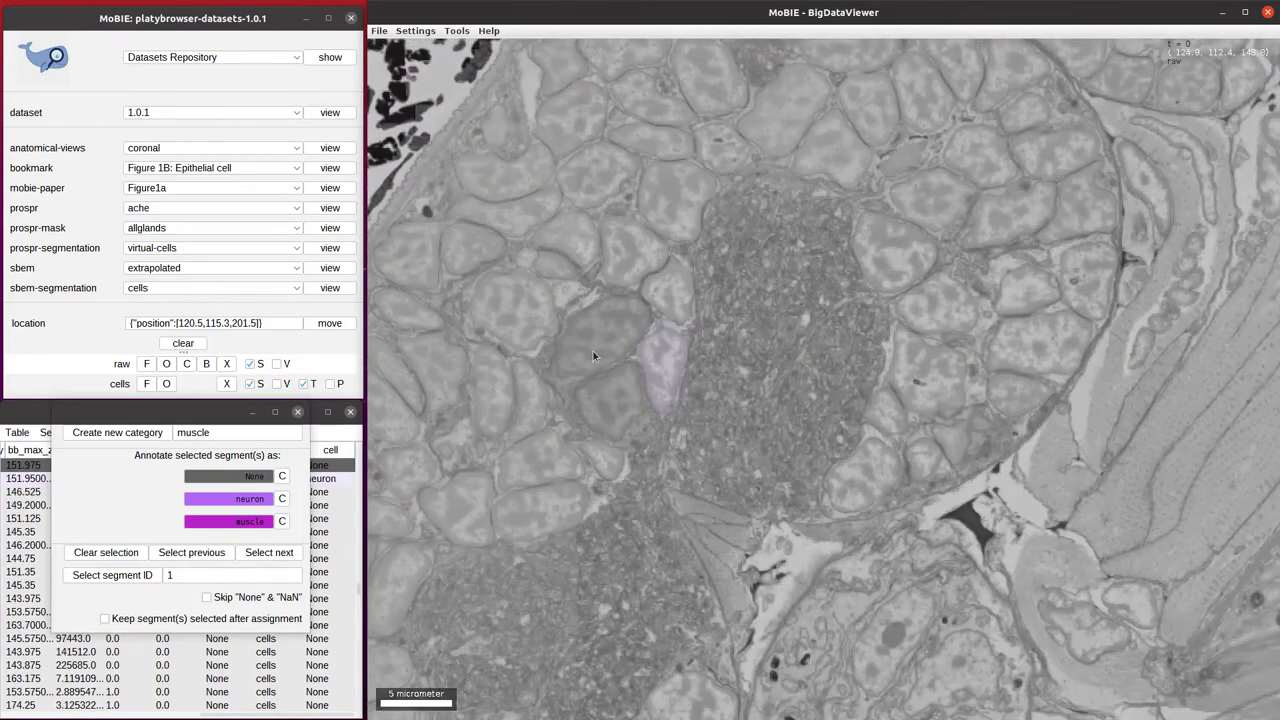
right_click_drag(551, 326, 586, 345)
left_click(543, 369, "ctrl")
left_click(528, 414, "ctrl")
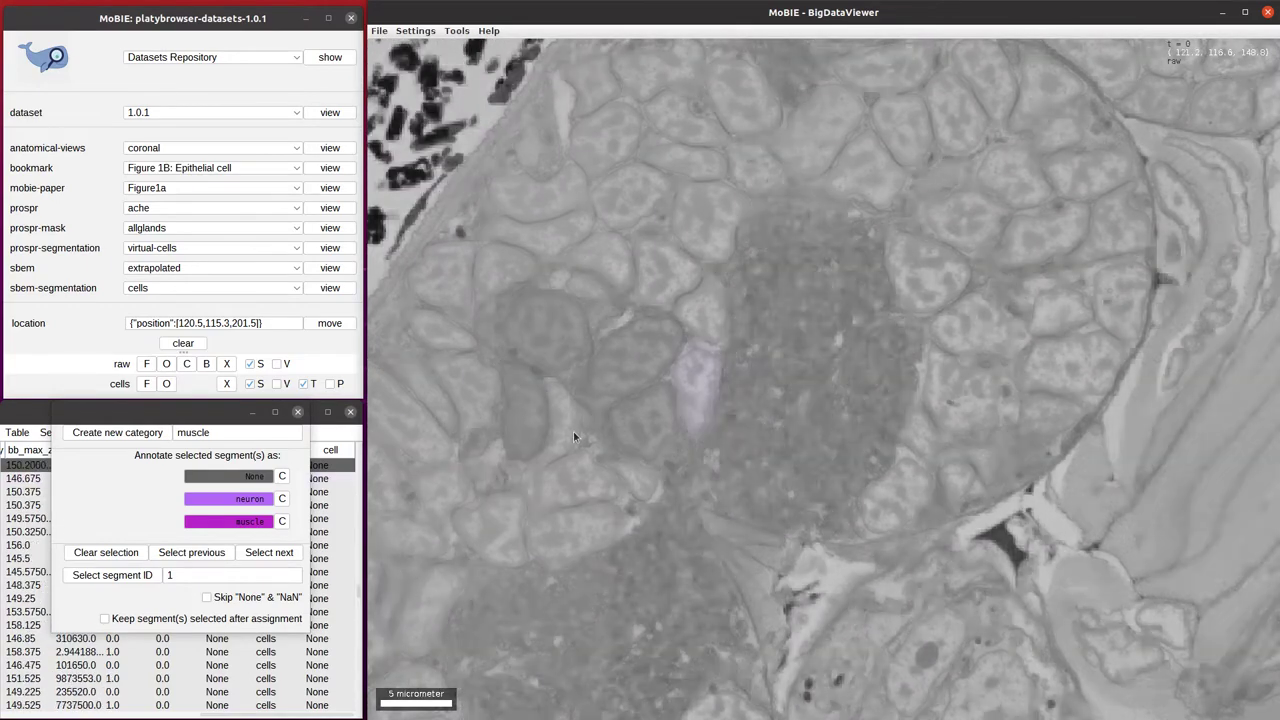
left_click(573, 431, "ctrl")
left_click(600, 484, "ctrl")
left_click(590, 518, "ctrl")
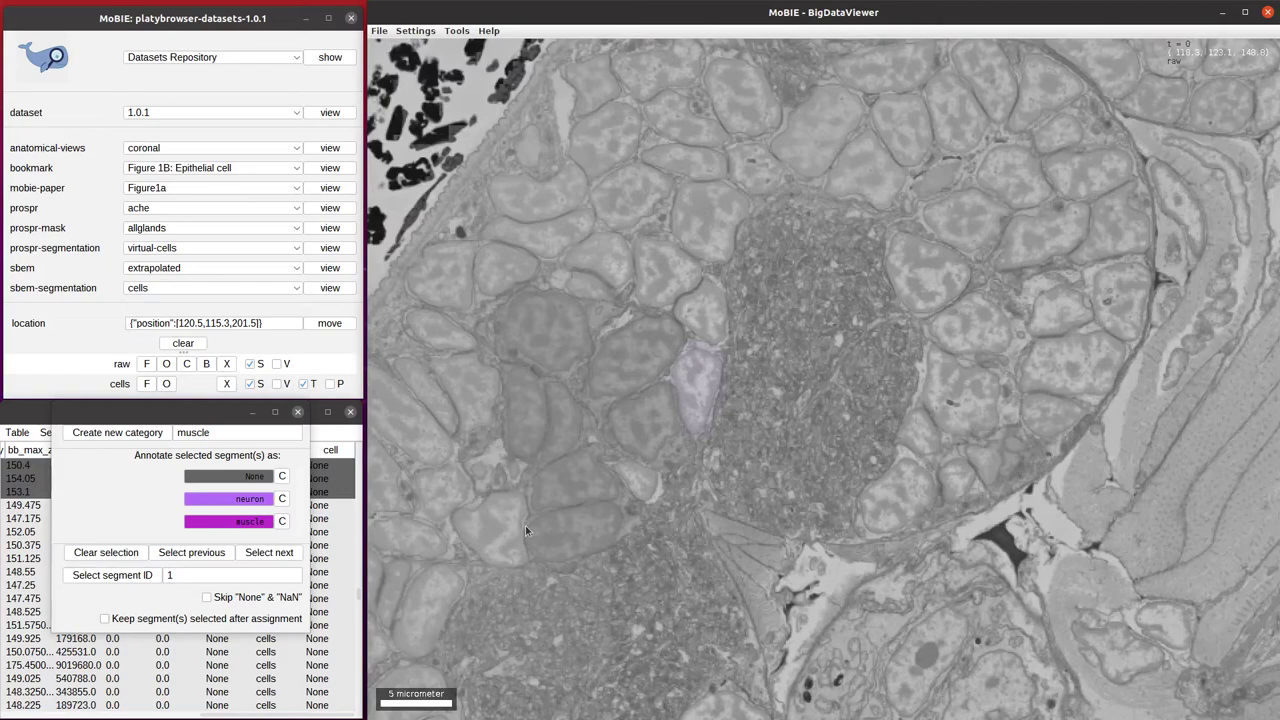
left_click(494, 527, "ctrl")
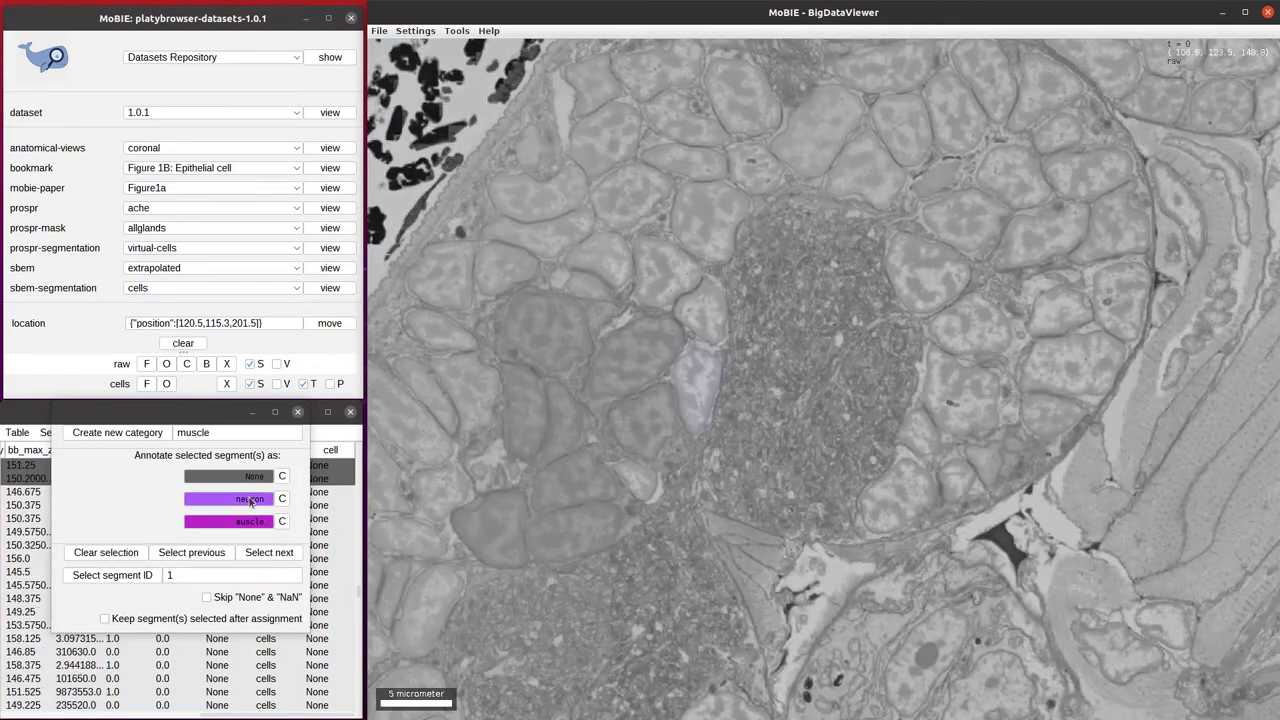
left_click(248, 505)
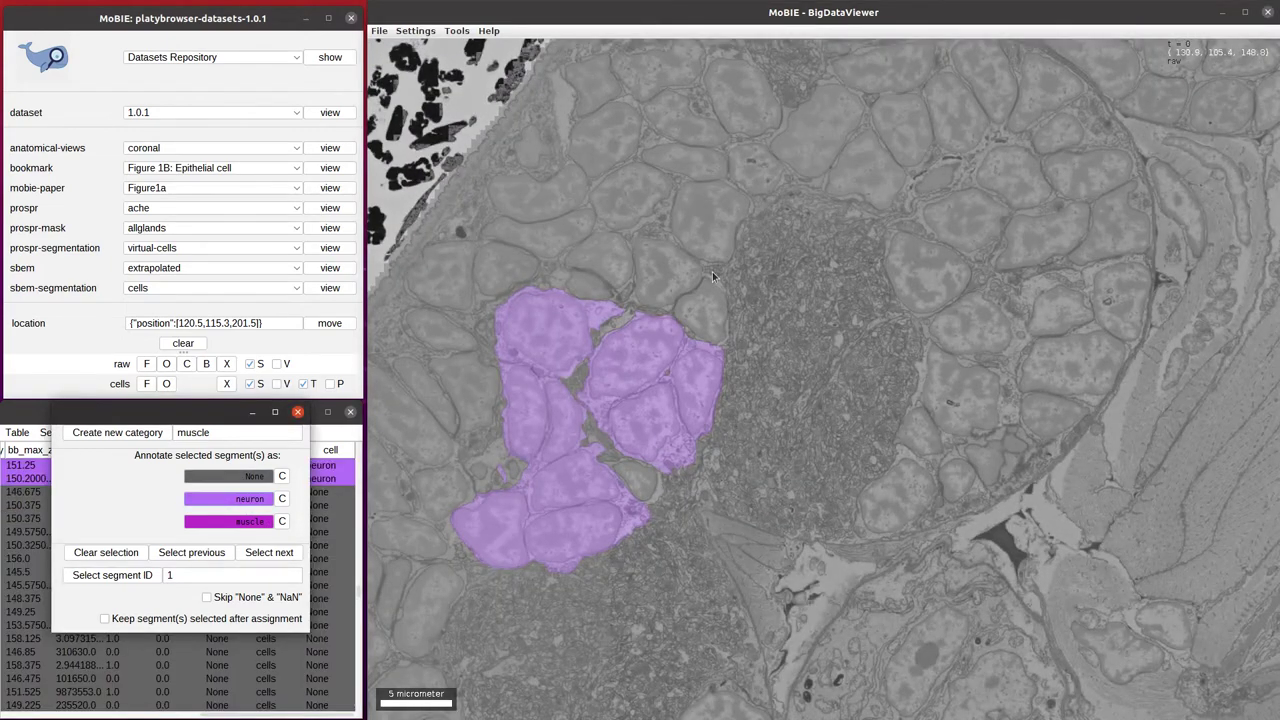
Select the lowest segment of the fan-shaped striated bundle, follow it through the slices, and annotate it as muscle.
left_click_drag(712, 271, 715, 315)
right_click_drag(868, 178, 822, 301)
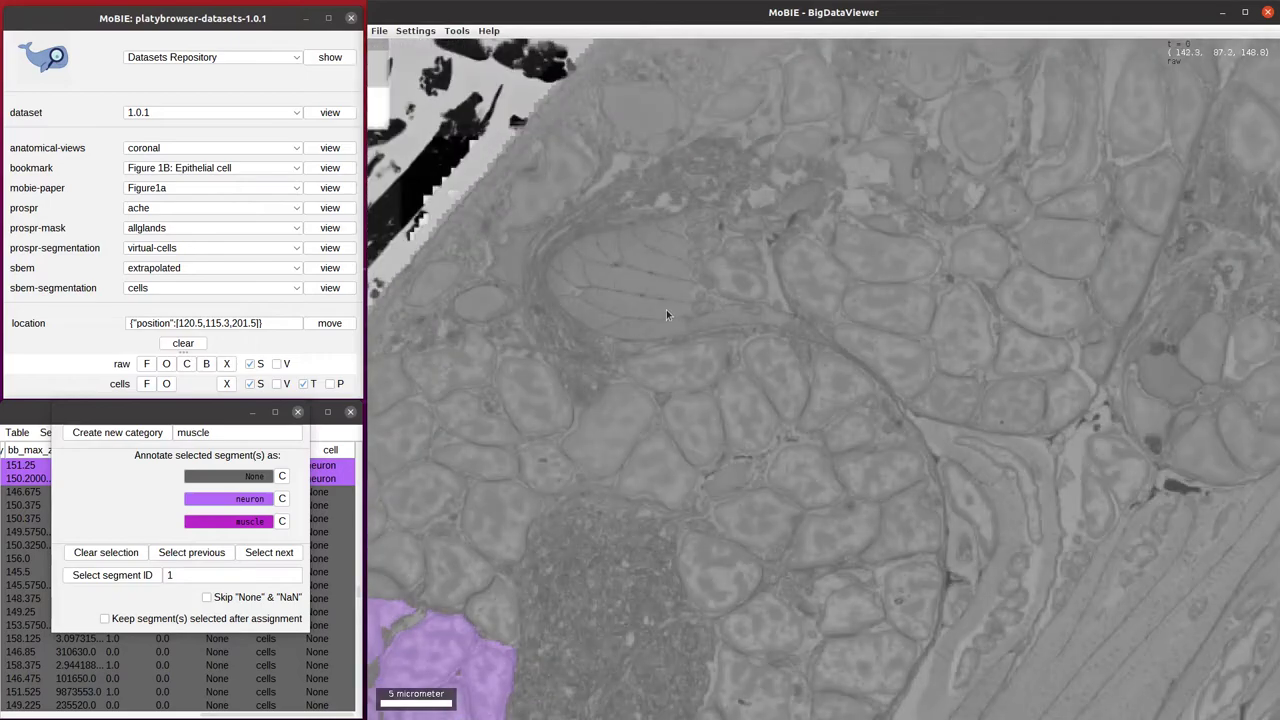
scroll(661, 329, "up", 10, "ctrl+shift")
scroll(661, 330, "up", 2, "ctrl+shift")
left_click(637, 334, "ctrl")
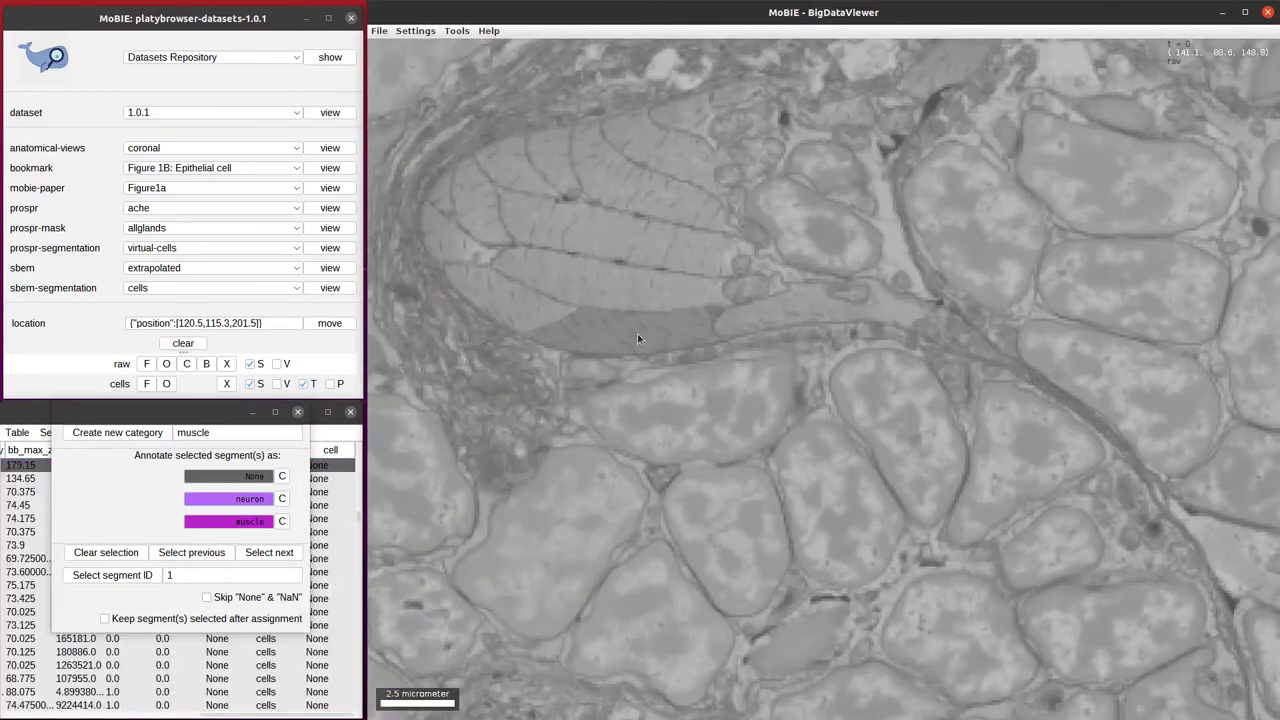
scroll(637, 334, "down", 19, "shift")
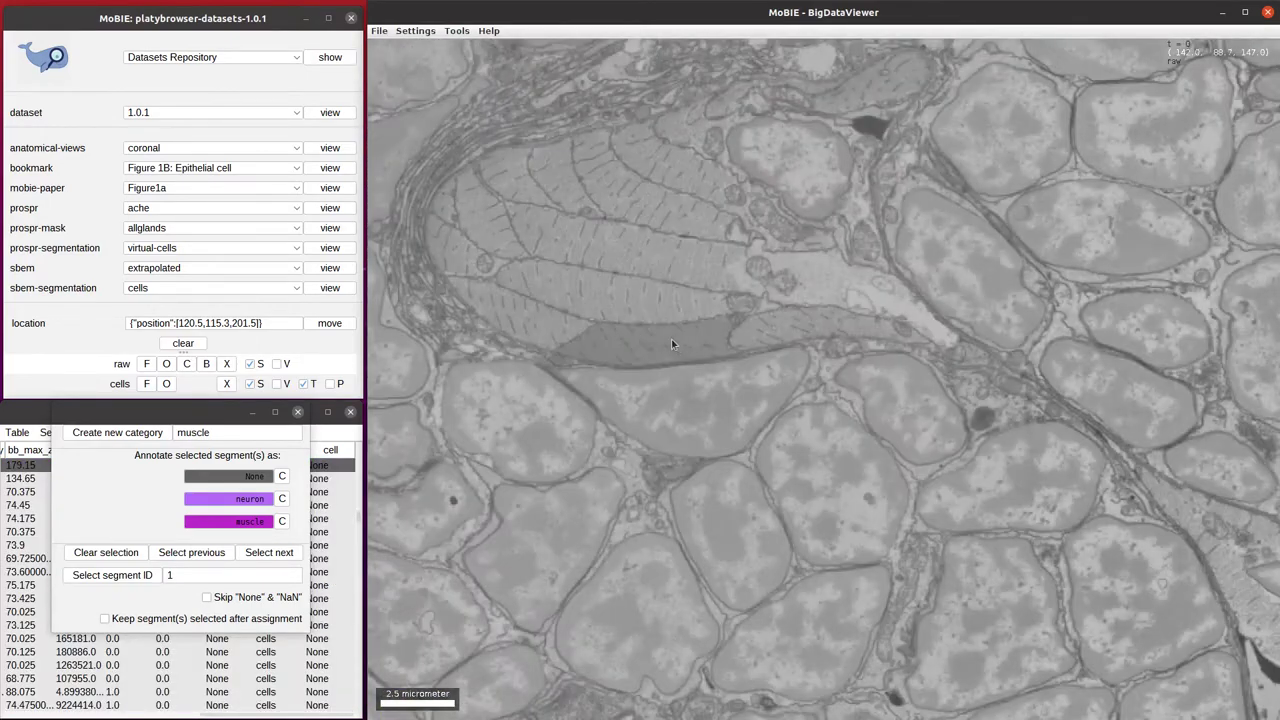
scroll(696, 349, "down", 17, "shift")
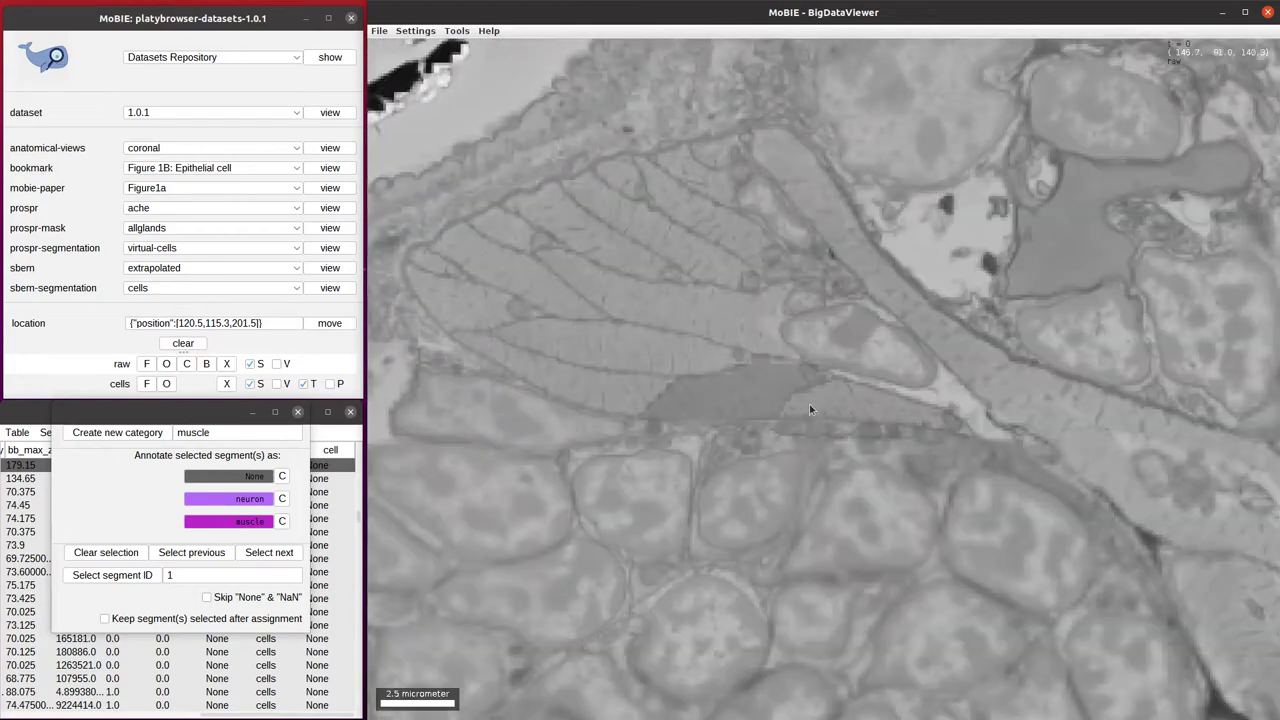
scroll(850, 437, "down", 10, "shift")
scroll(875, 476, "up", 7, "shift")
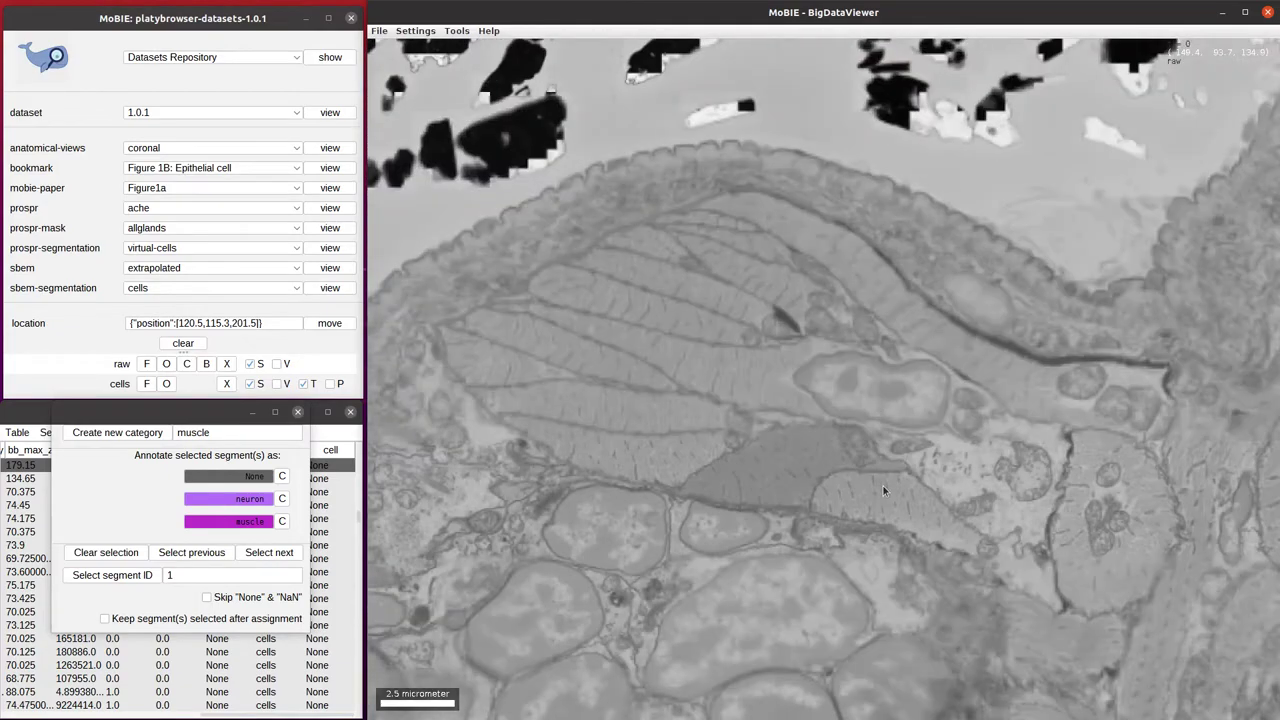
scroll(861, 477, "down", 4, "shift")
scroll(861, 477, "down", 3, "ctrl+shift")
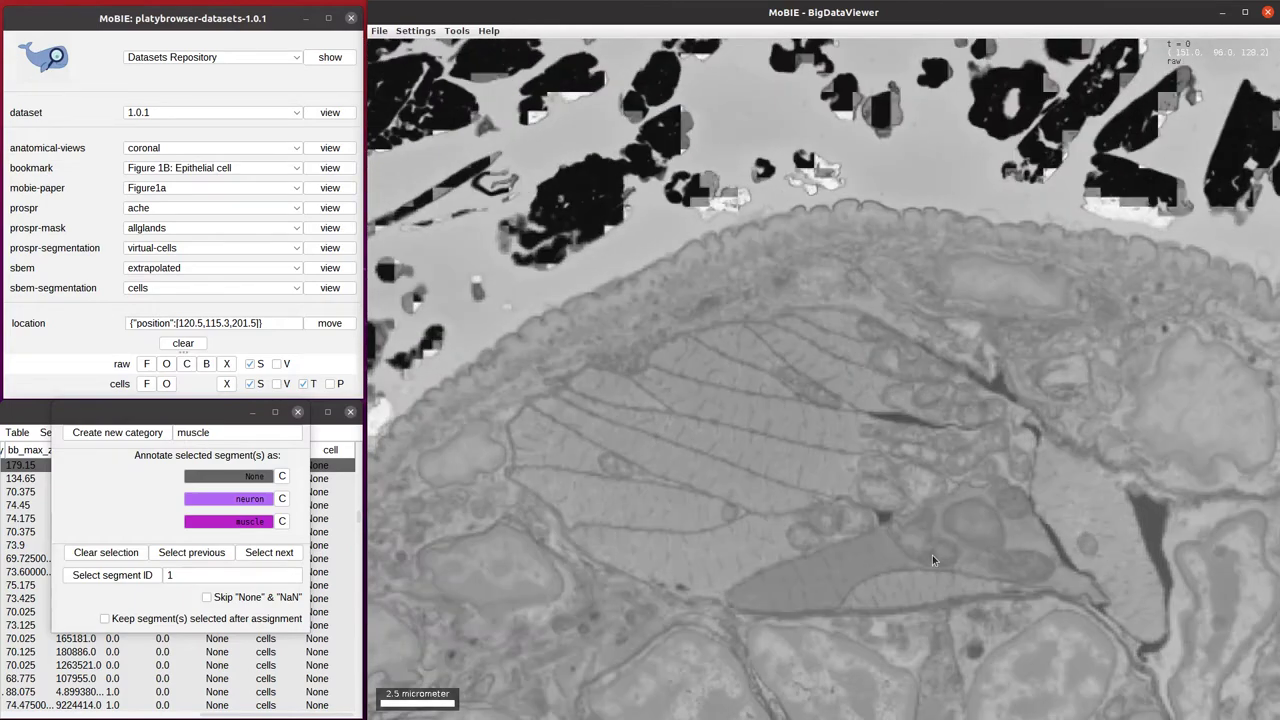
scroll(899, 557, "down", 2)
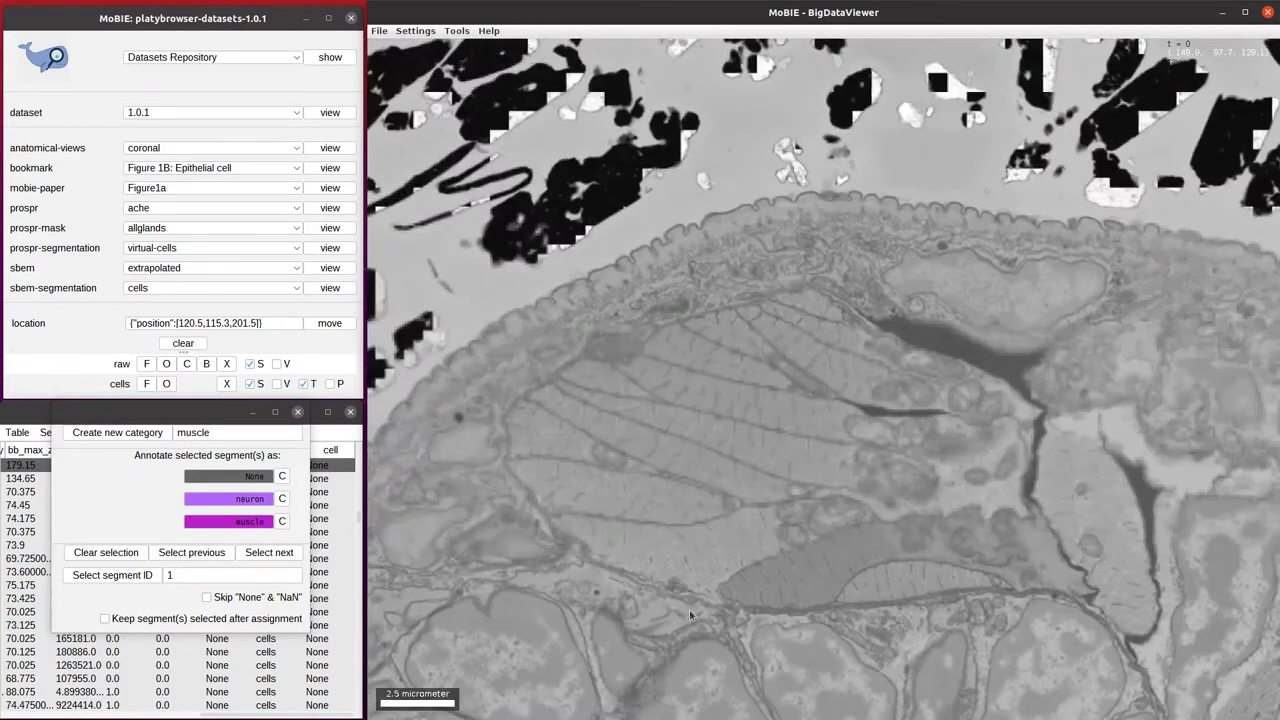
left_click(228, 521)
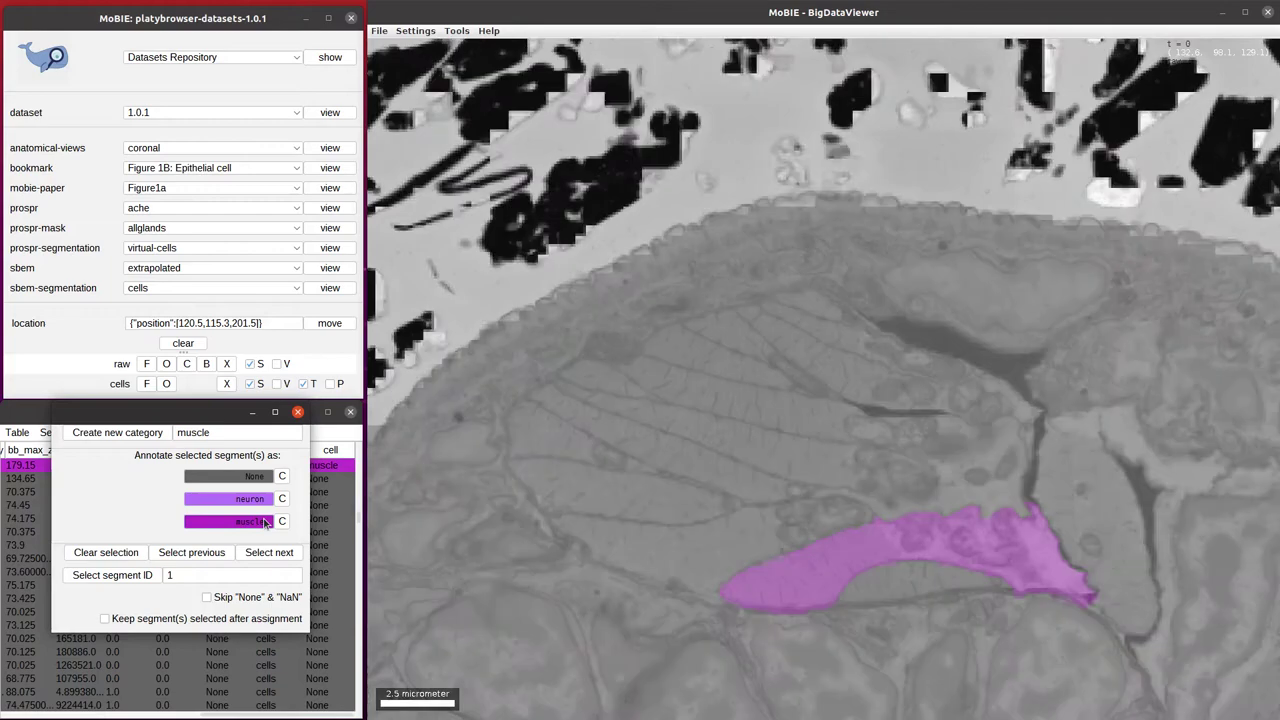
Select all the remaining large striated segments of the fan-shaped bundle above the first muscle and annotate them as muscle.
left_click(707, 552, "ctrl")
left_click(676, 489, "ctrl")
left_click(699, 464, "ctrl")
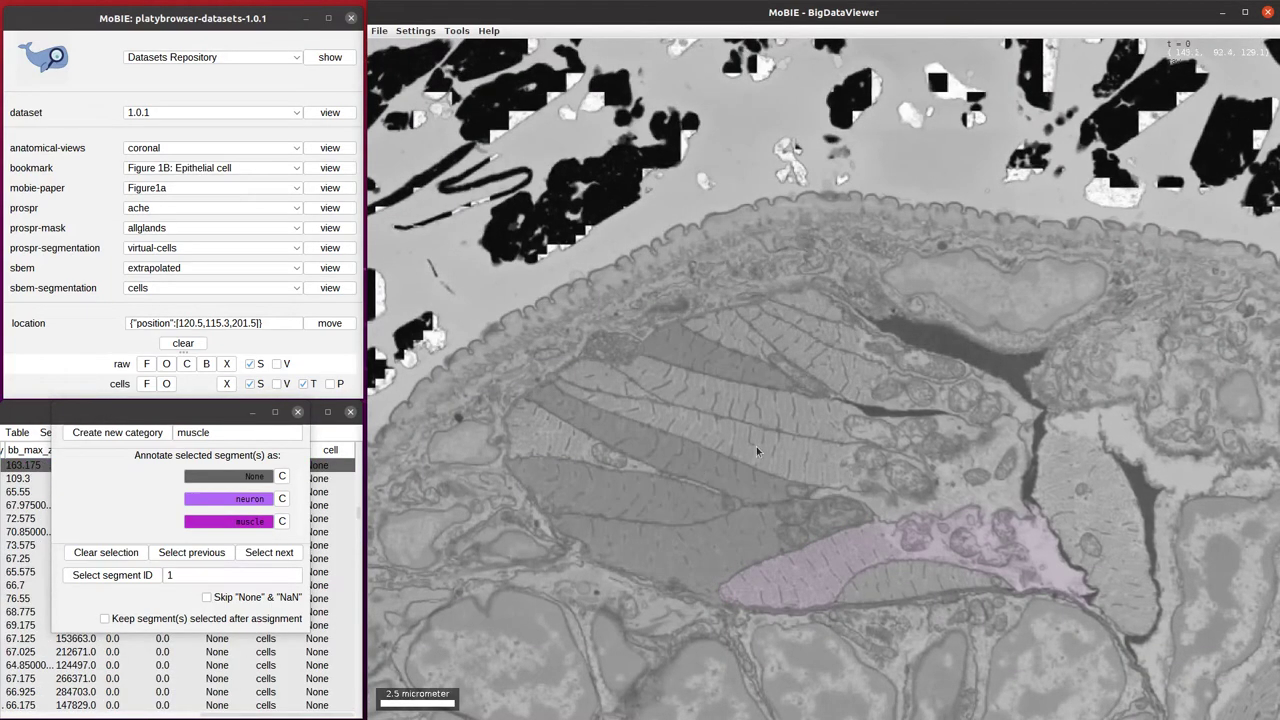
left_click(756, 446, "ctrl")
left_click(747, 403, "ctrl")
left_click(601, 390, "ctrl")
left_click(563, 444, "ctrl")
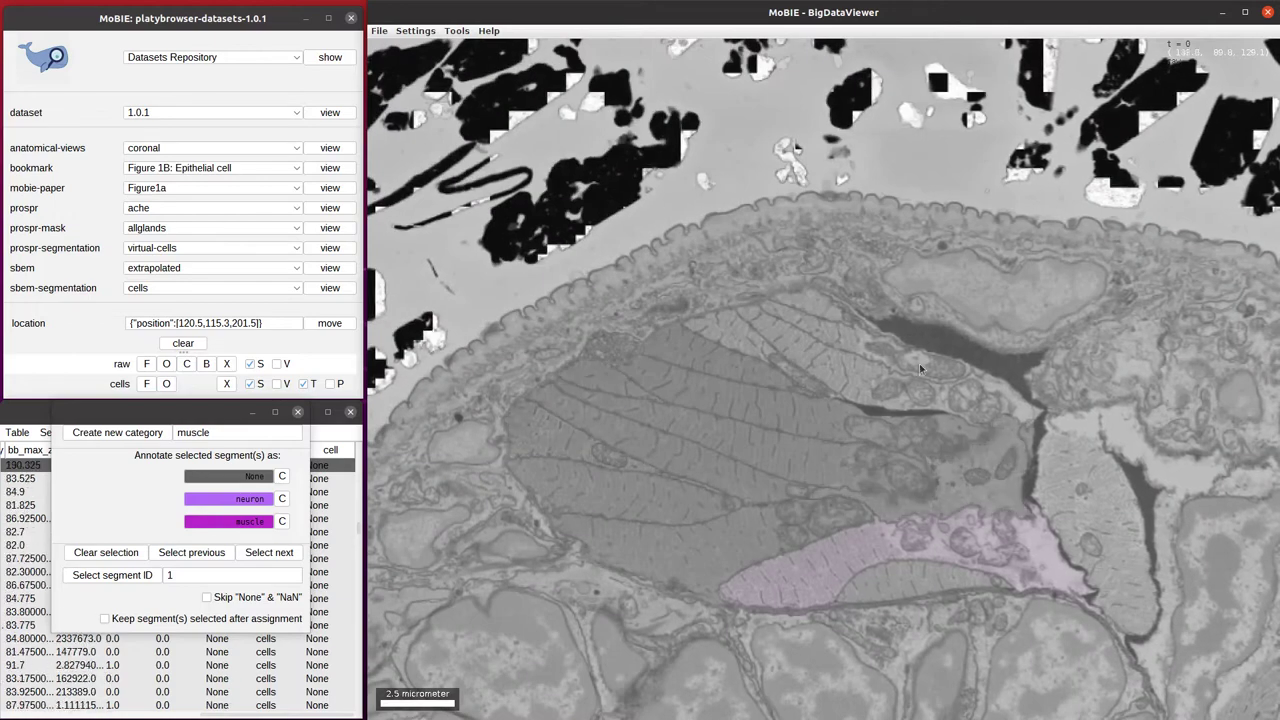
left_click(821, 370, "ctrl")
left_click(742, 338, "ctrl")
left_click(808, 325, "ctrl")
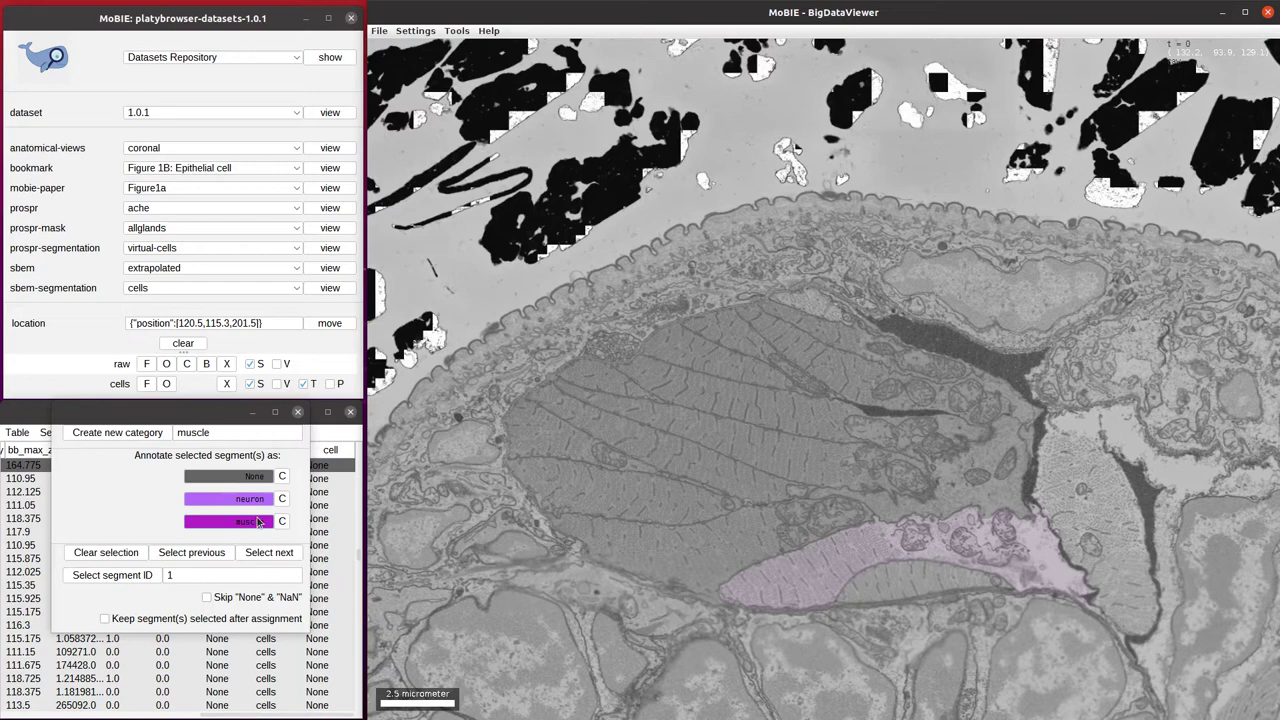
left_click(257, 521)
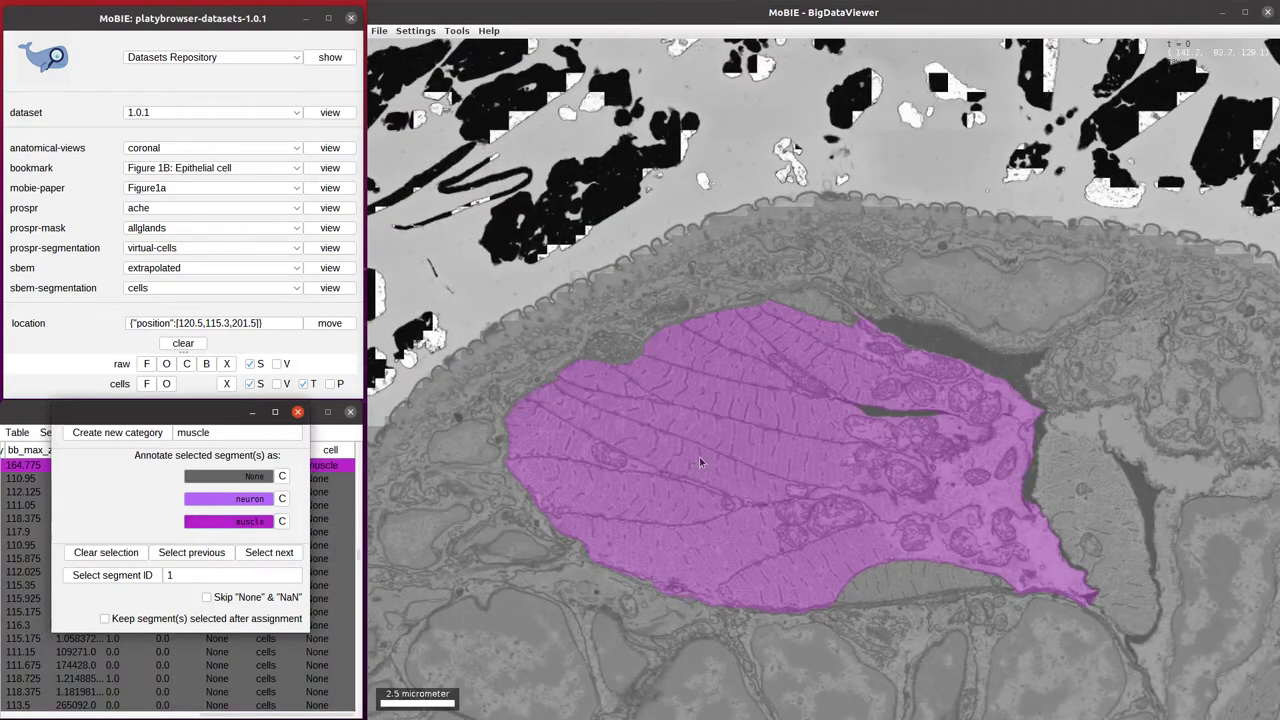
right_click_drag(897, 282, 885, 324)
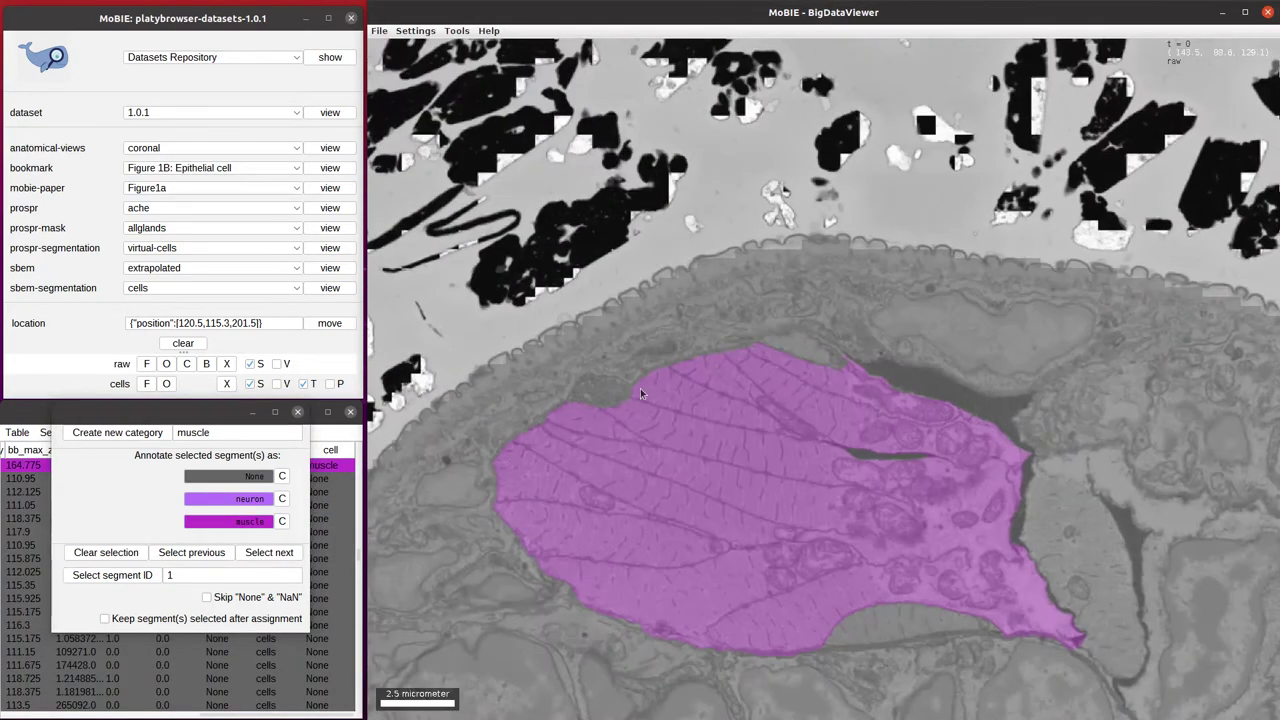
scroll(702, 325, "up", 3, "ctrl+shift")
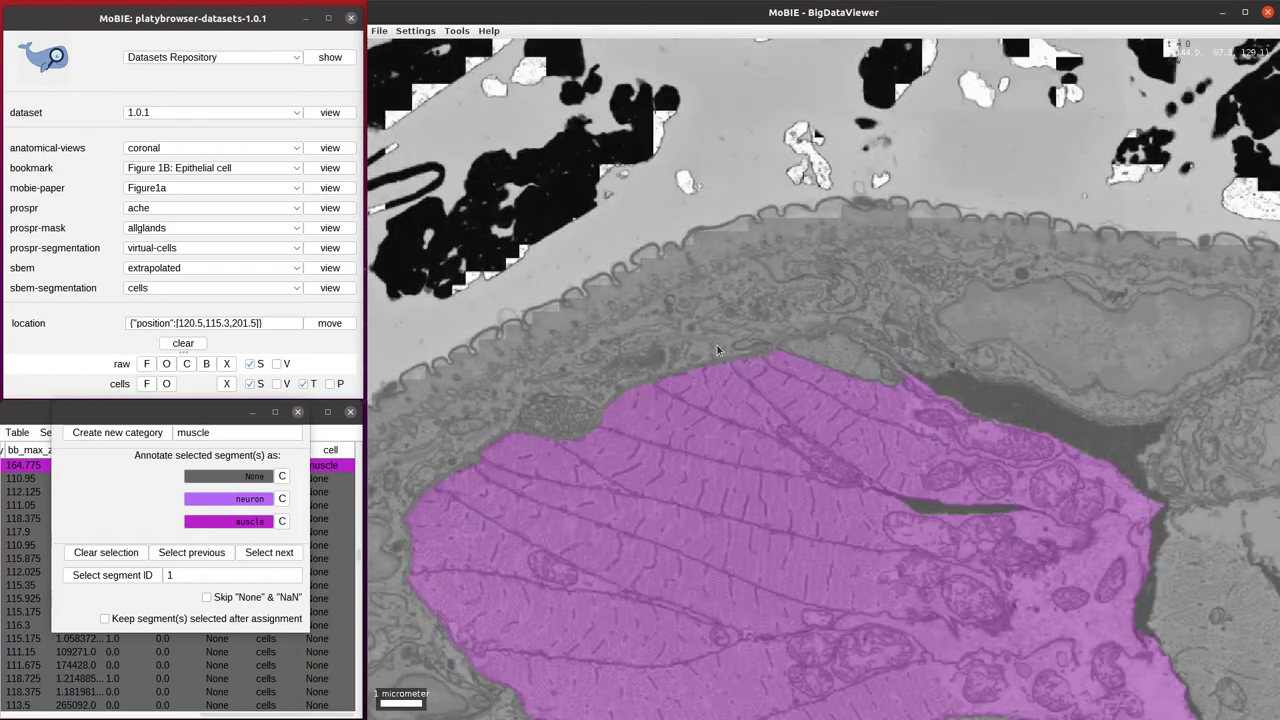
left_click(674, 338, "ctrl")
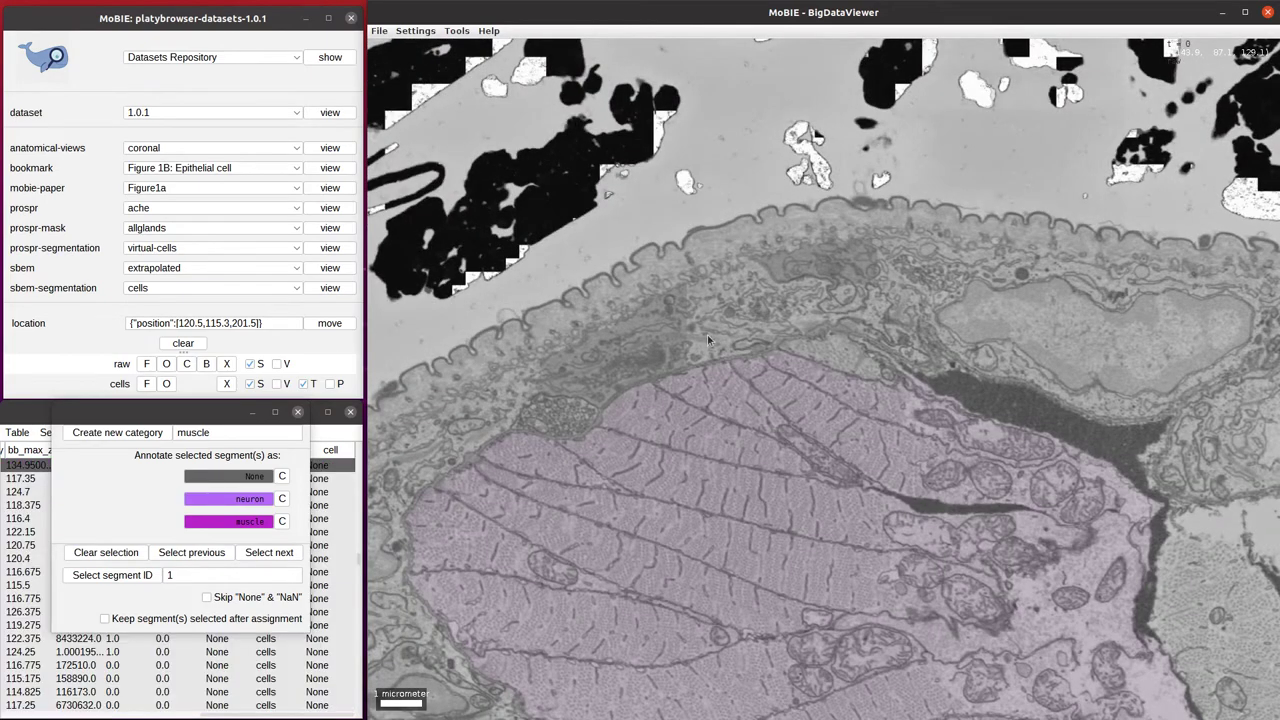
left_click_drag(928, 318, 811, 318)
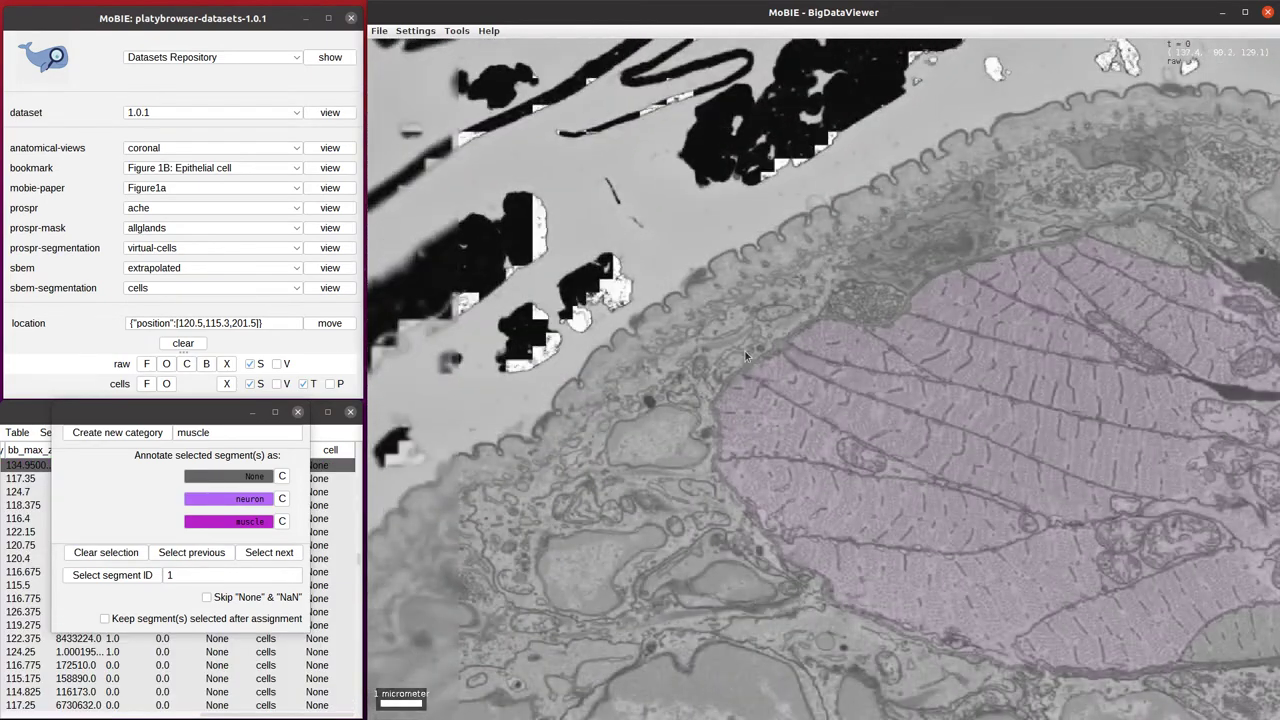
left_click(900, 300, "ctrl")
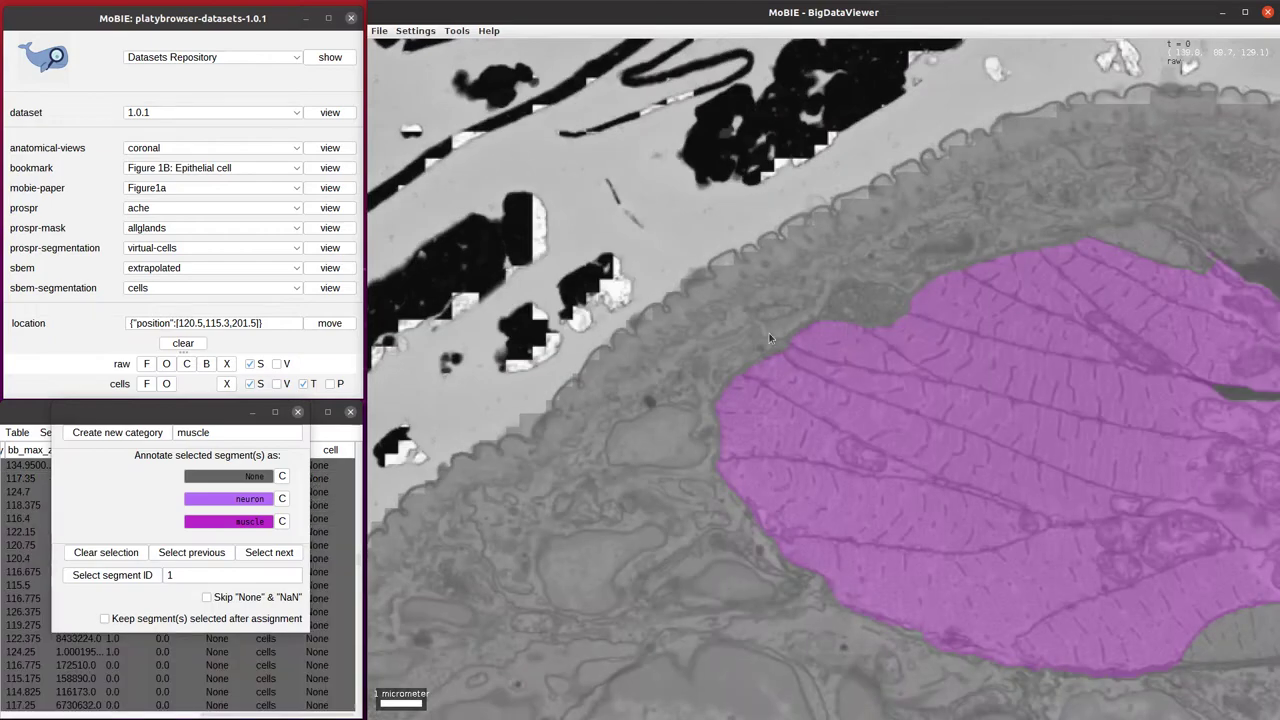
Select the cell adjoining the outer tip of the muscle bundle and follow it through neighbouring slices to its large nucleus.
left_click(706, 359, "ctrl")
scroll(701, 364, "down", 3)
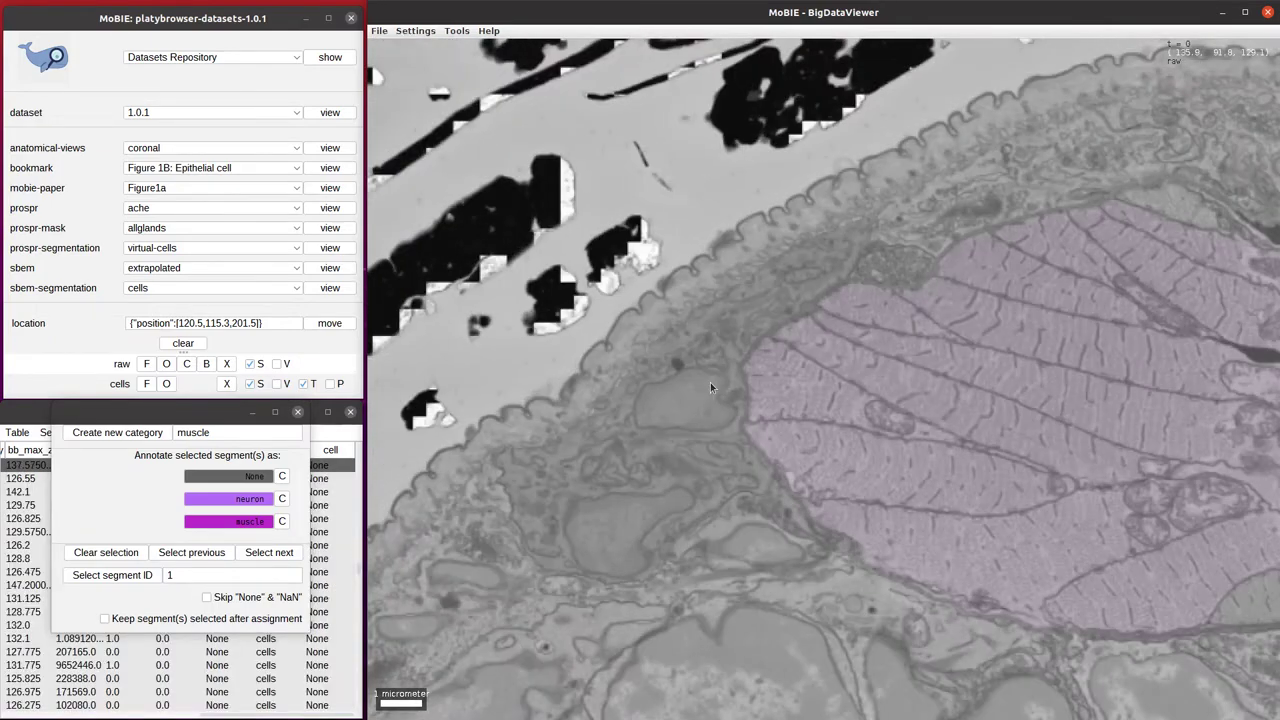
scroll(710, 382, "down", 3)
scroll(731, 423, "down", 2, "ctrl")
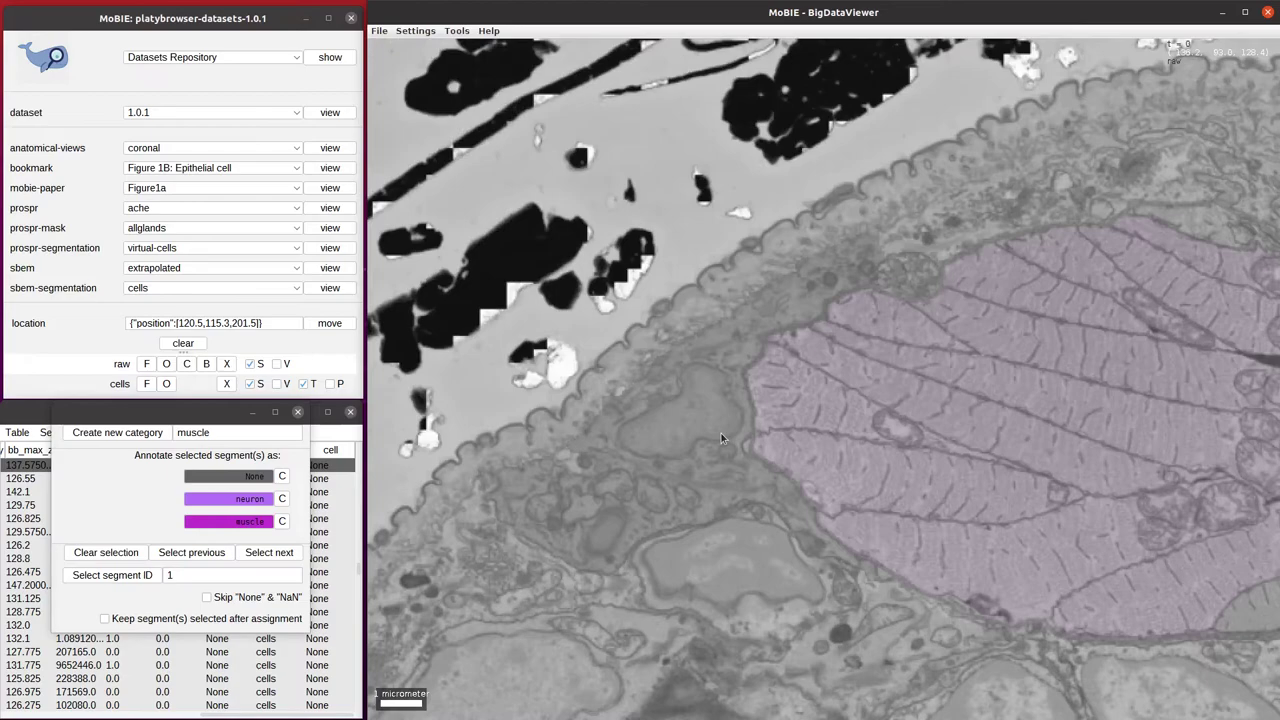
scroll(721, 433, "down", 8)
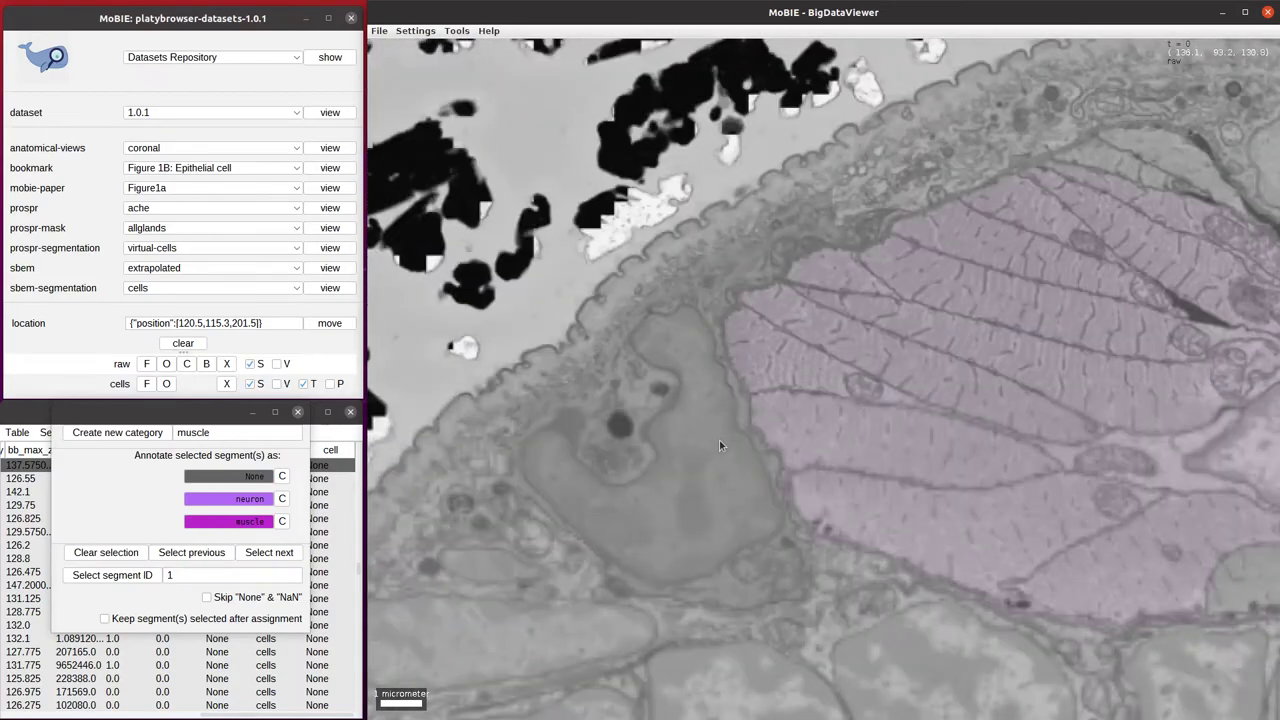
scroll(691, 448, "down", 5)
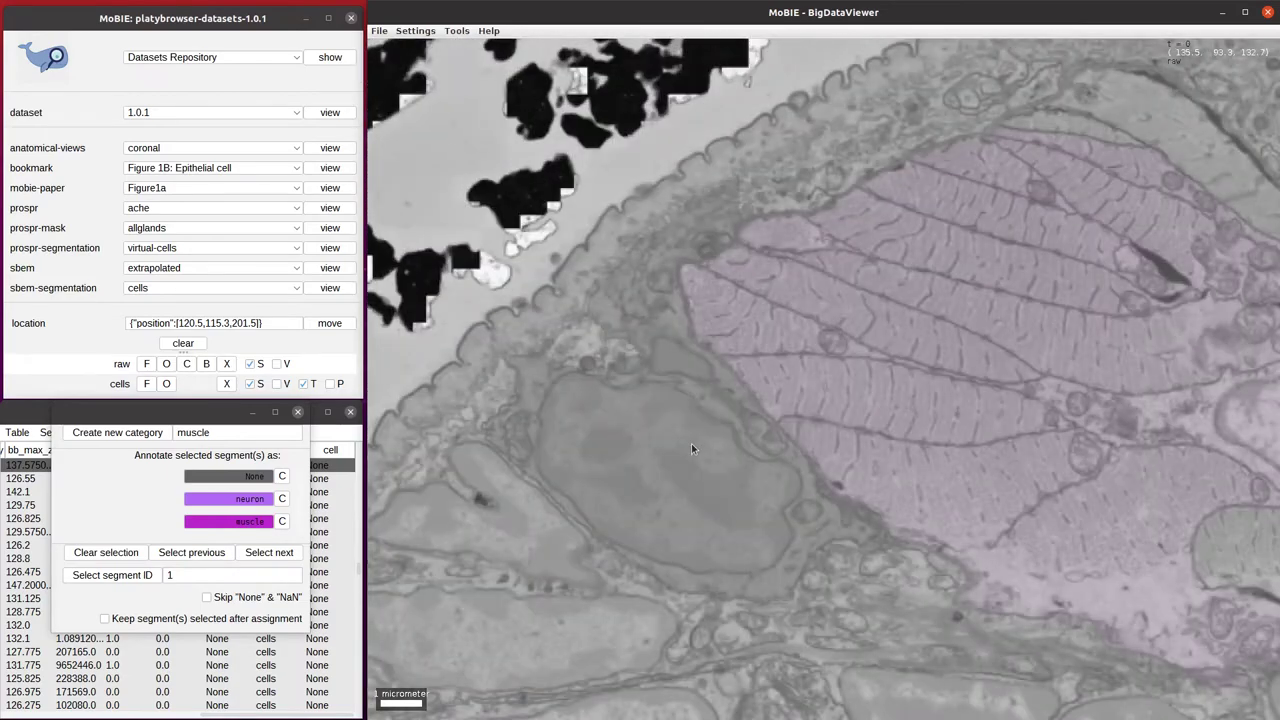
scroll(691, 446, "up", 3, "ctrl")
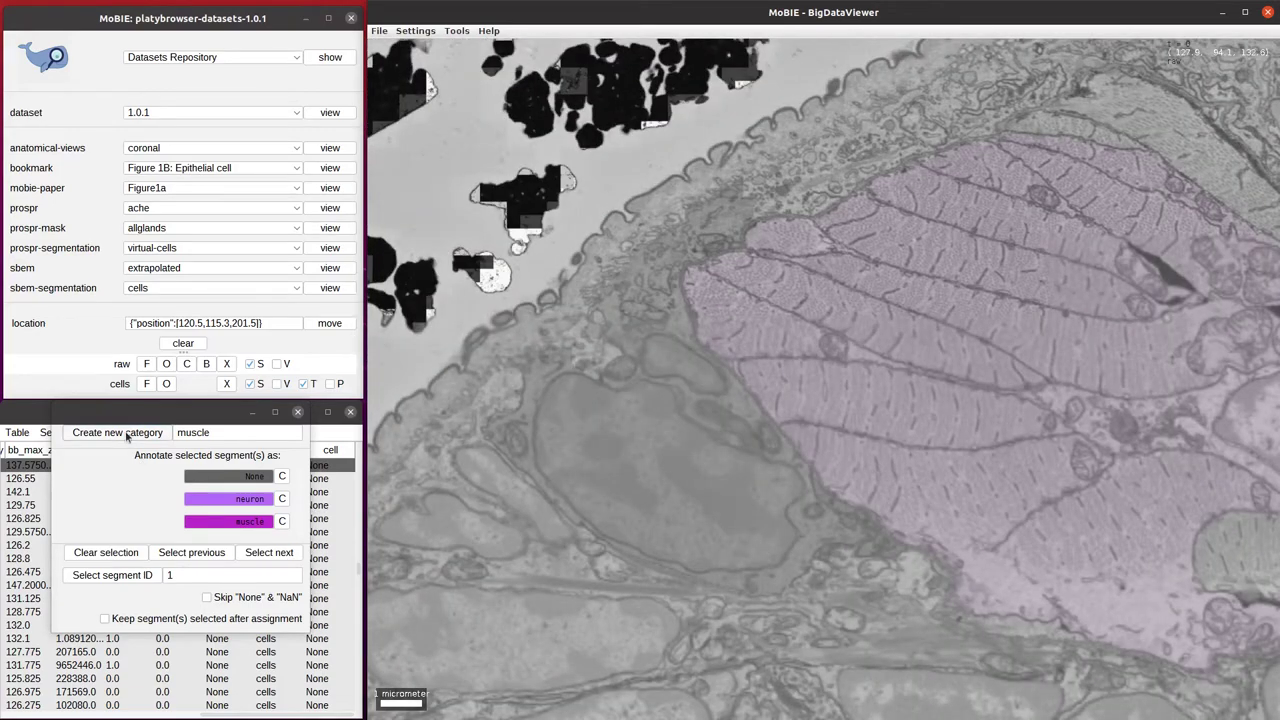
Create the category epithelia and annotate the selected cell beside the muscle bundle with it.
double_click(207, 432)
type("ep")
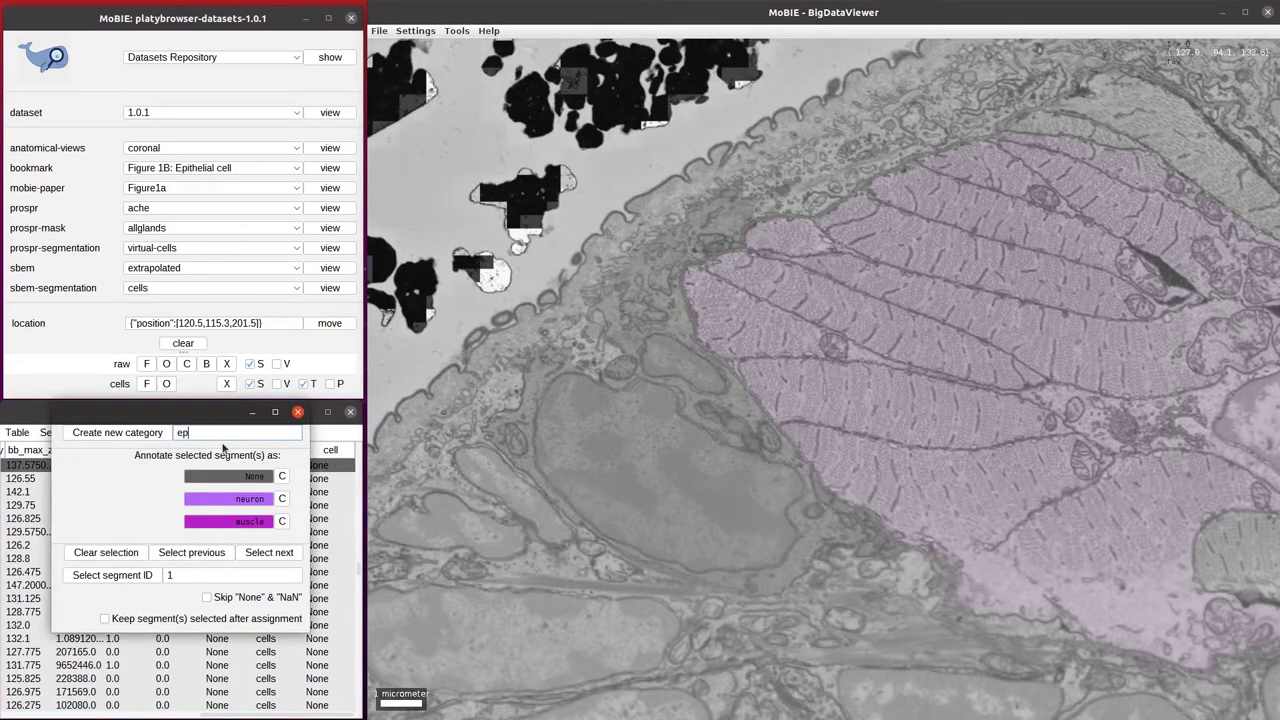
type("ithelia")
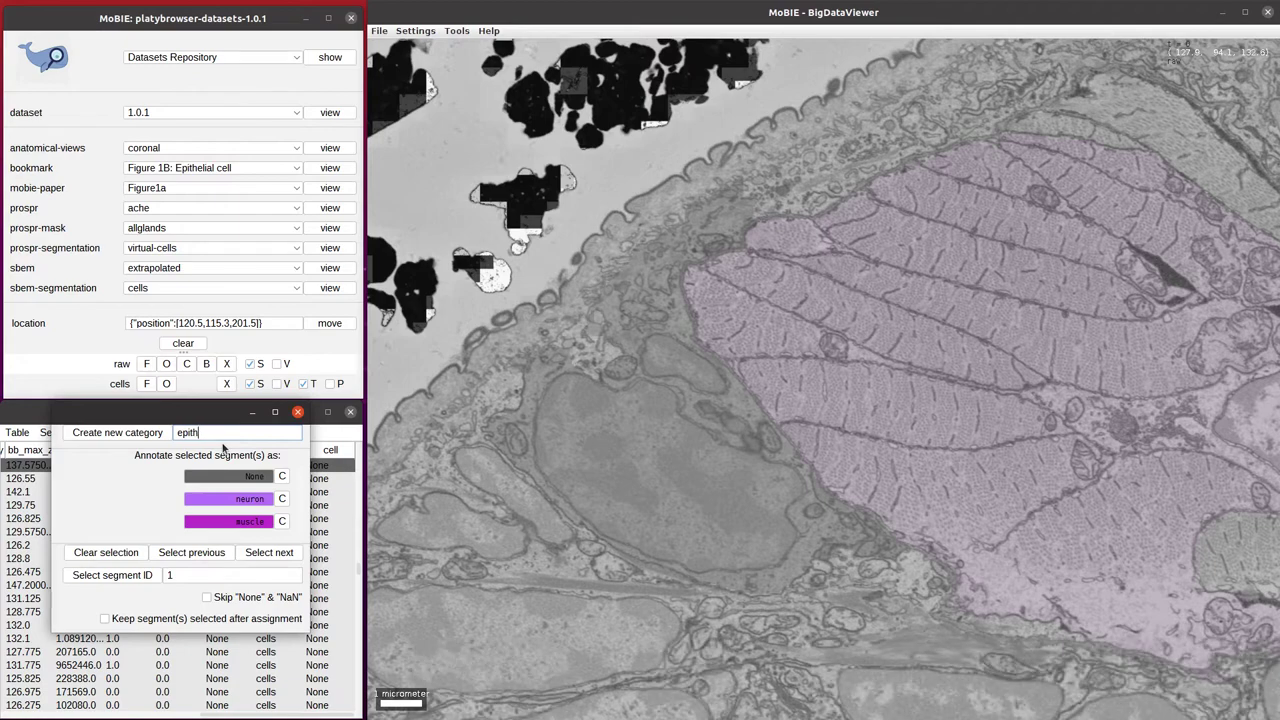
left_click(116, 434)
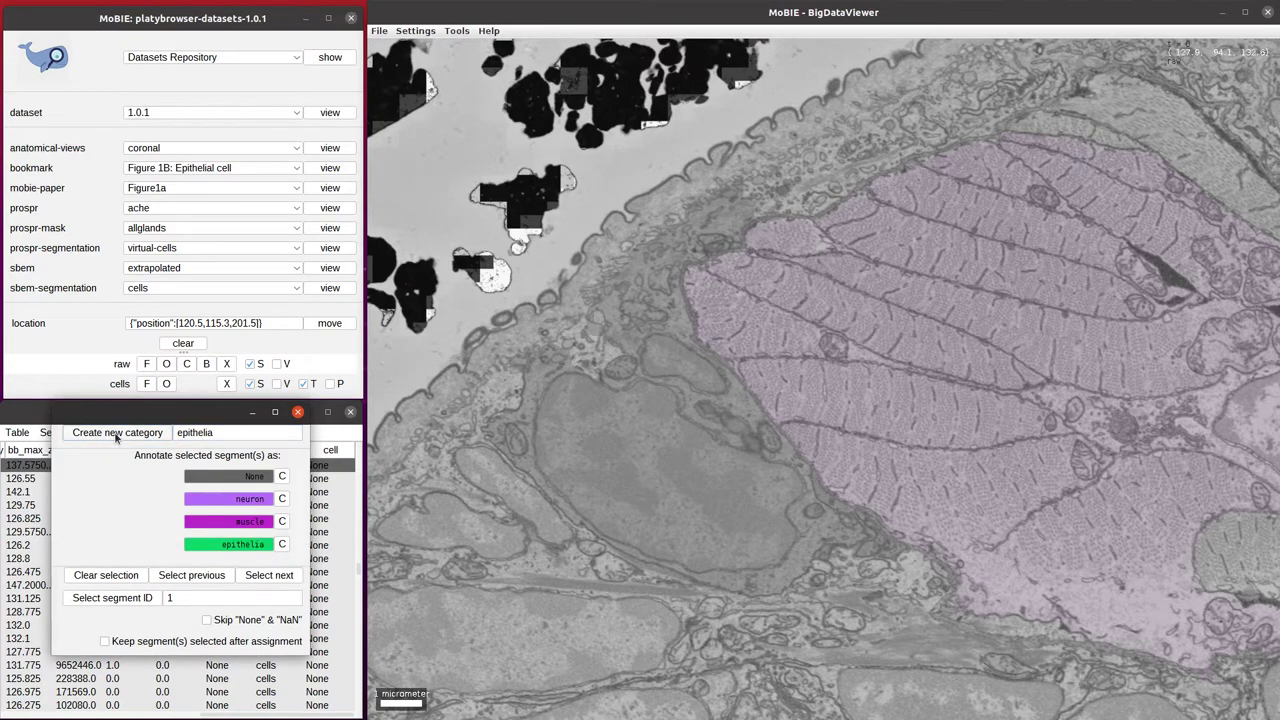
left_click(250, 546)
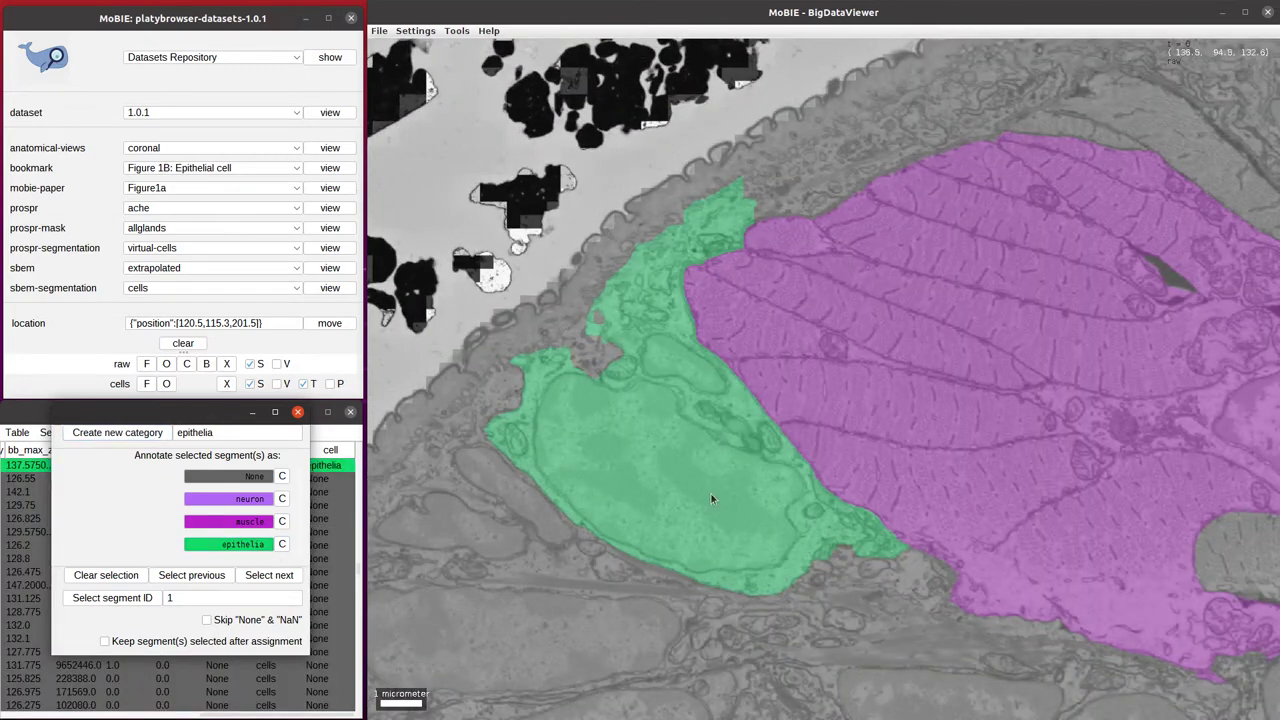
Advance two segments in the table, check that cell through neighbouring slices, and annotate it as epithelia.
scroll(717, 509, "down", 3, "ctrl")
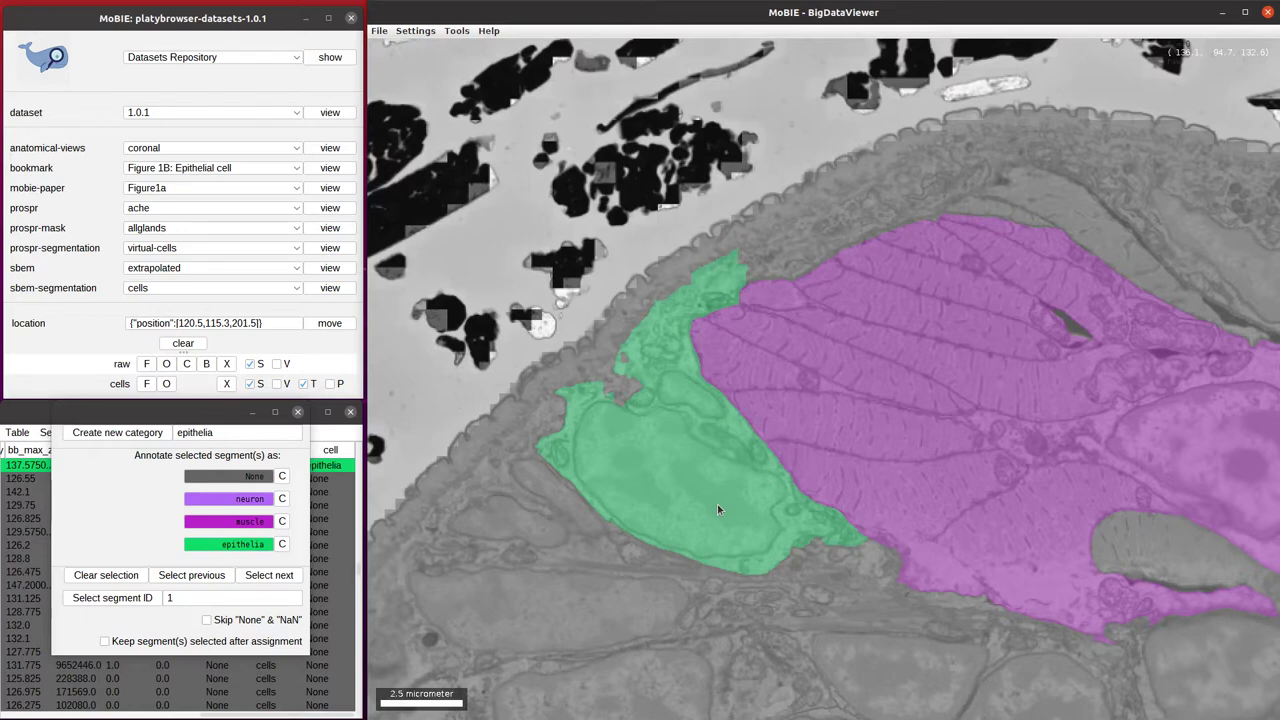
left_click(279, 578)
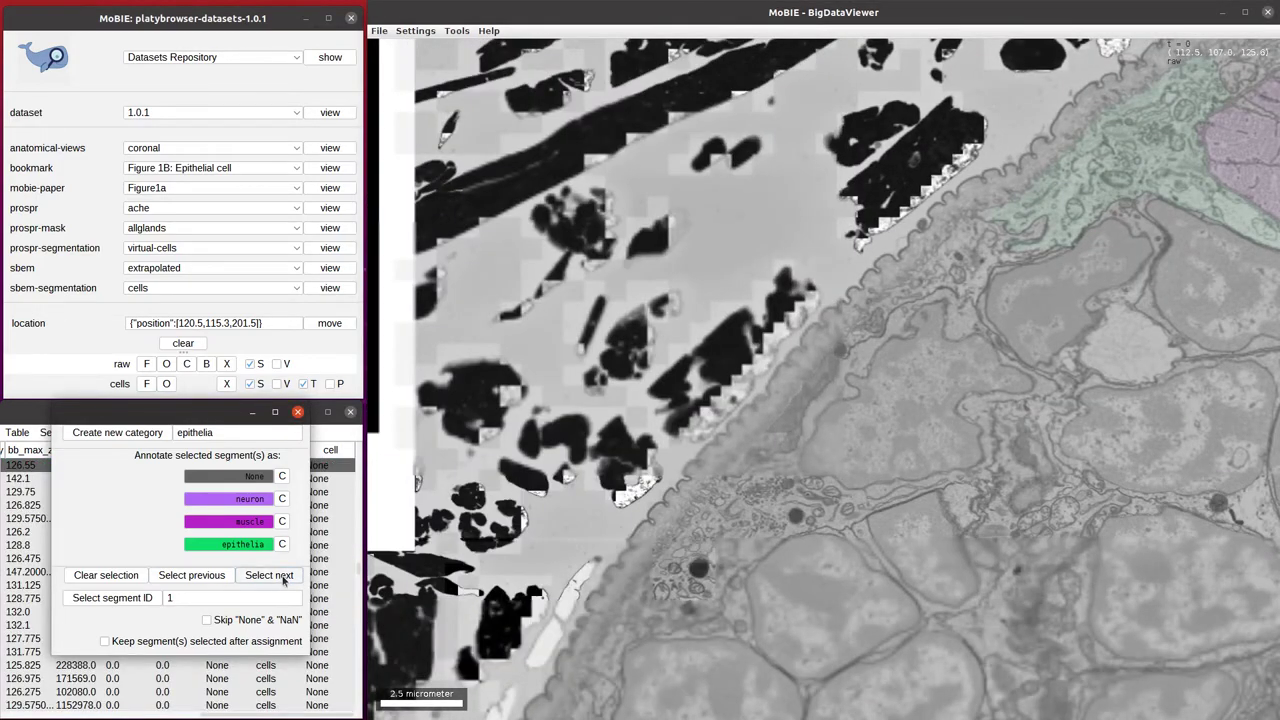
left_click(282, 578)
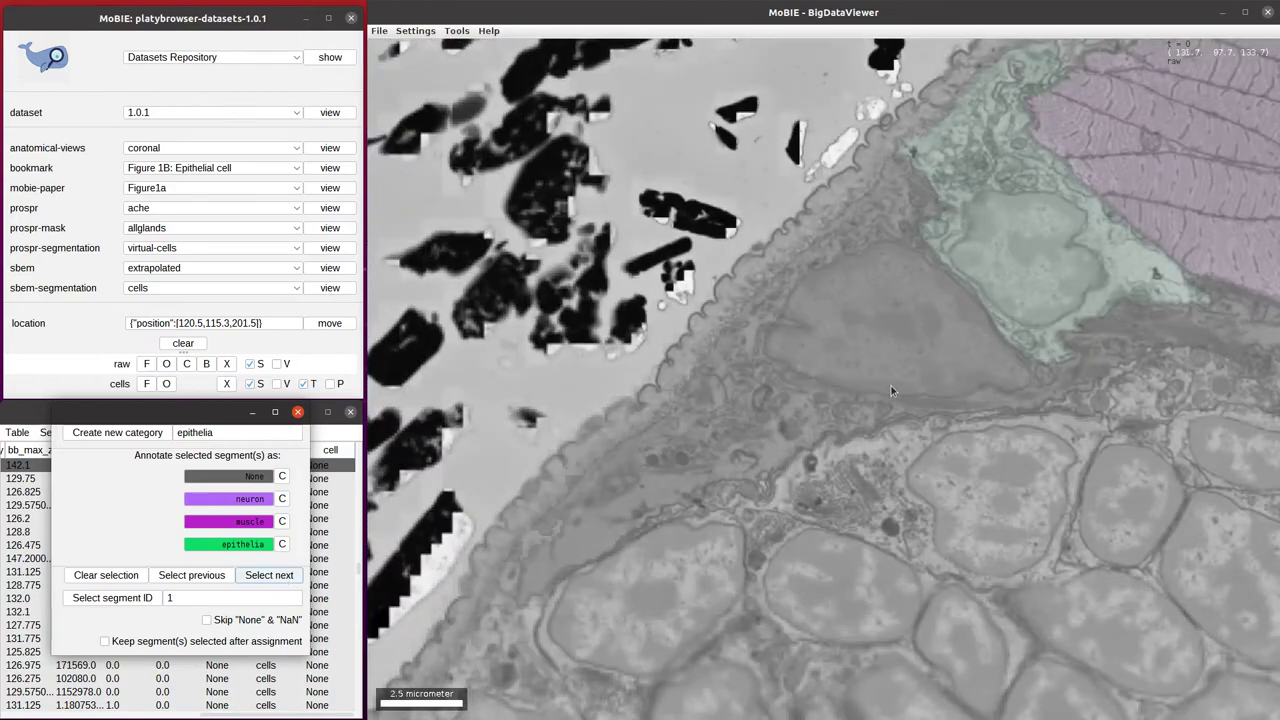
scroll(871, 387, "down", 5, "ctrl+shift")
scroll(900, 370, "down", 6, "shift")
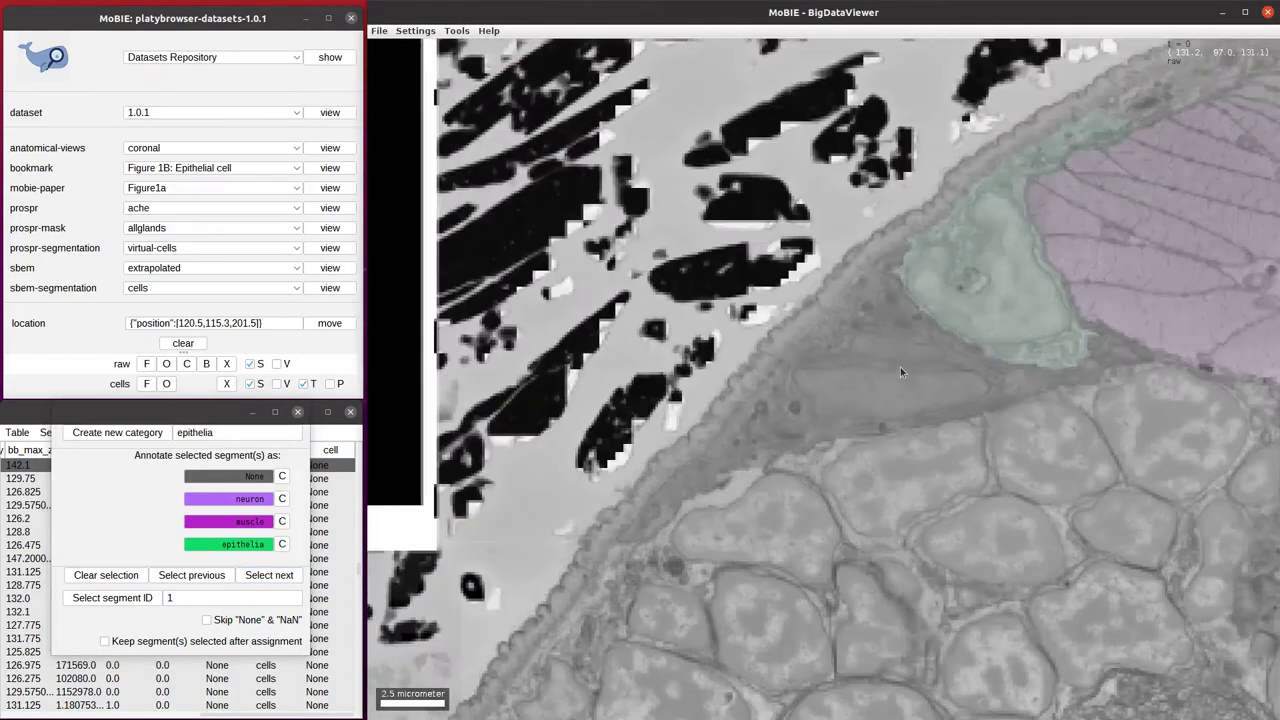
scroll(900, 372, "down", 5)
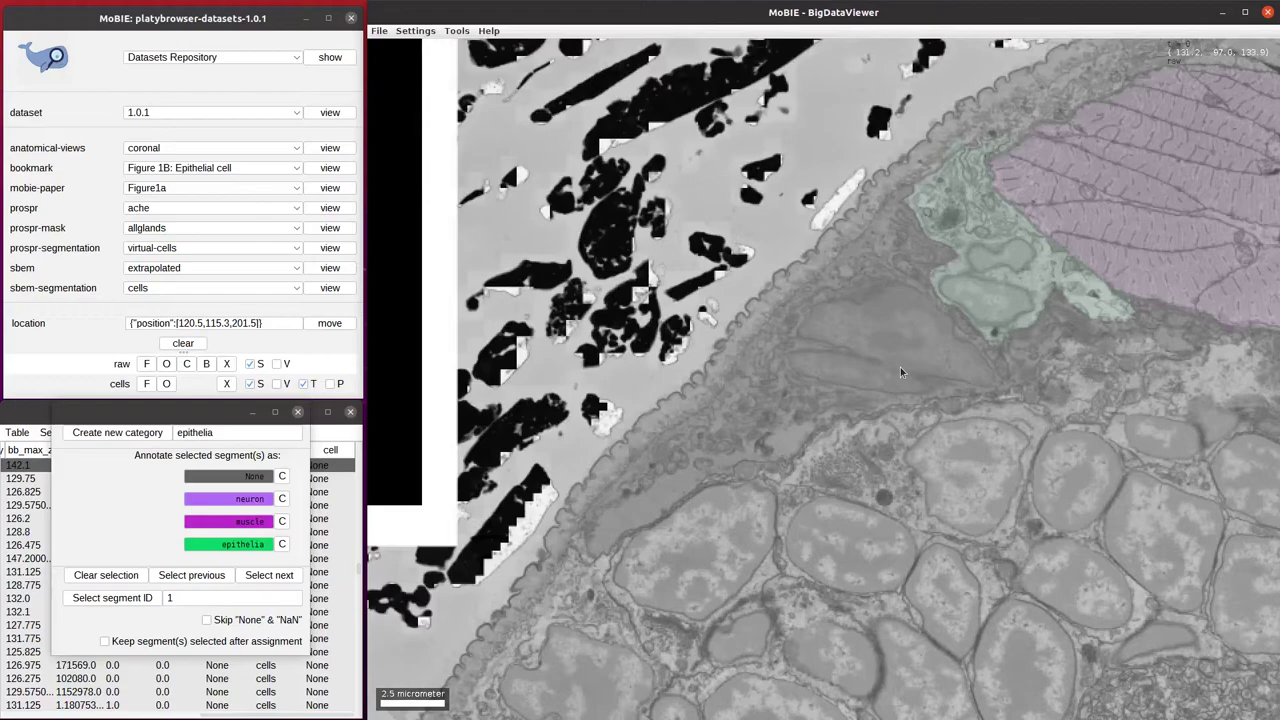
left_click(238, 546)
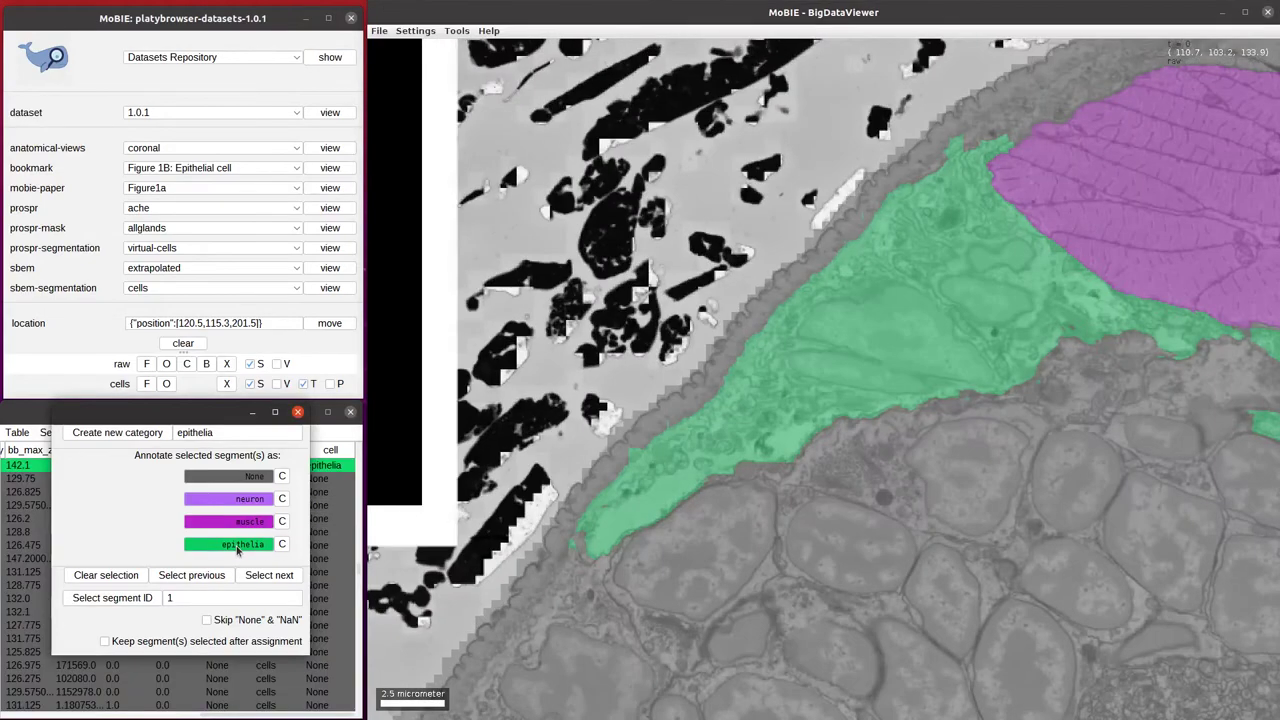
Go back two segments to the first epithelia cell and move the annotation window clear of the cells table.
left_click(222, 576)
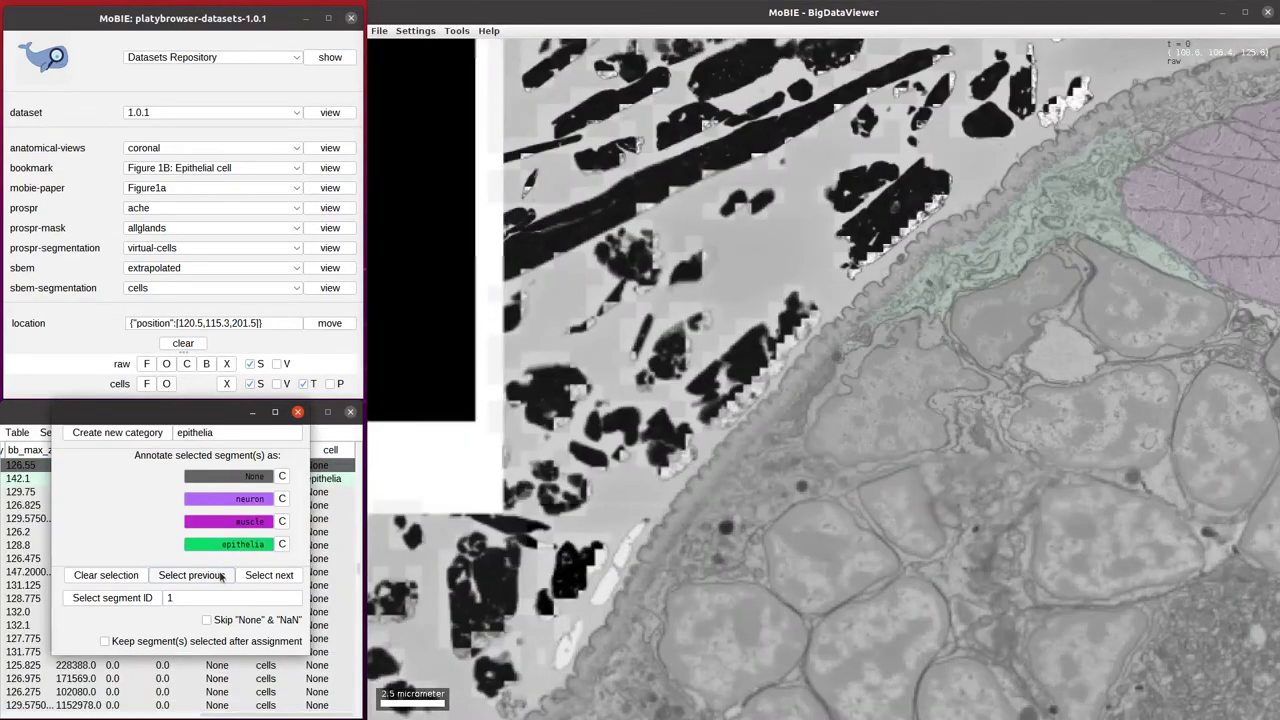
left_click(222, 576)
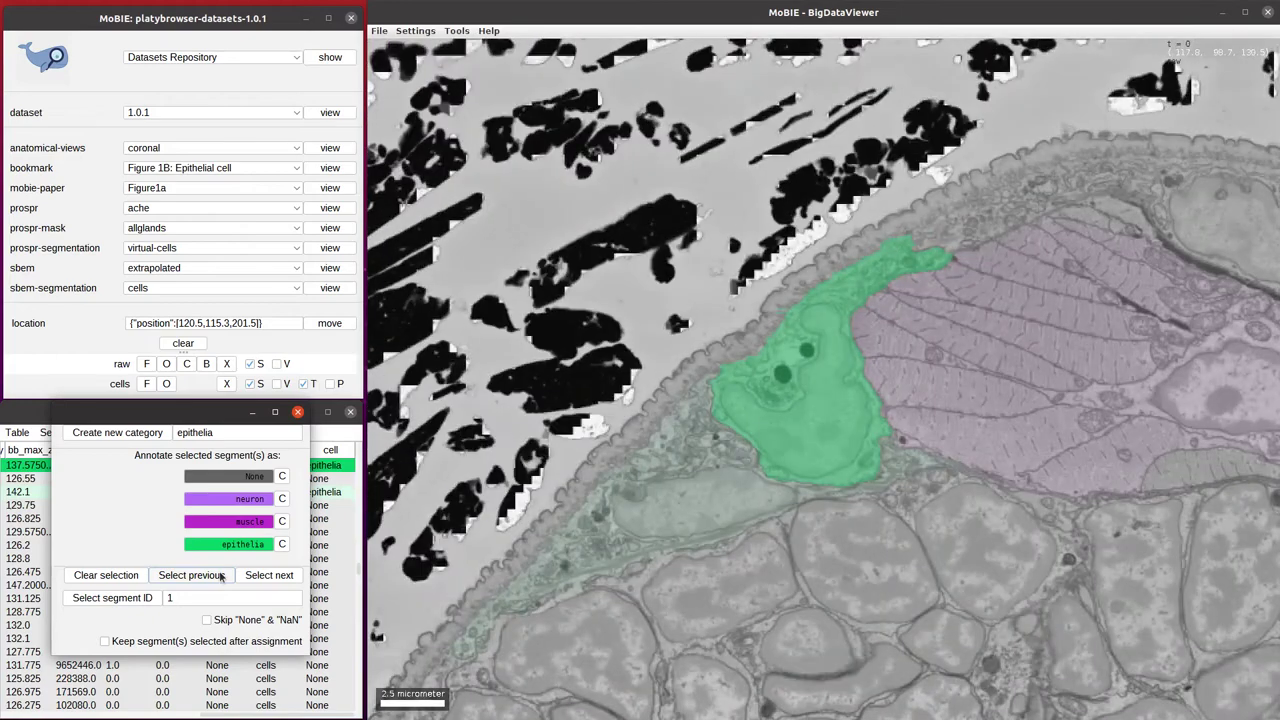
left_click_drag(212, 414, 242, 425)
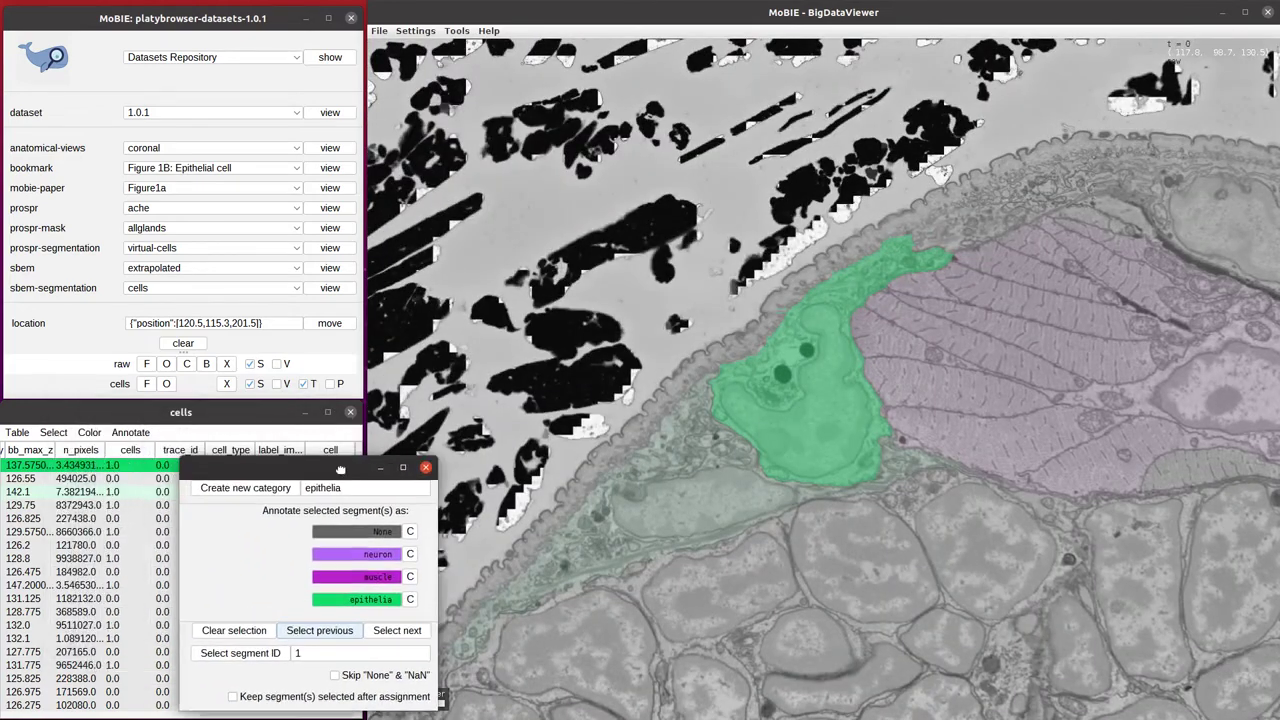
left_click_drag(340, 468, 630, 494)
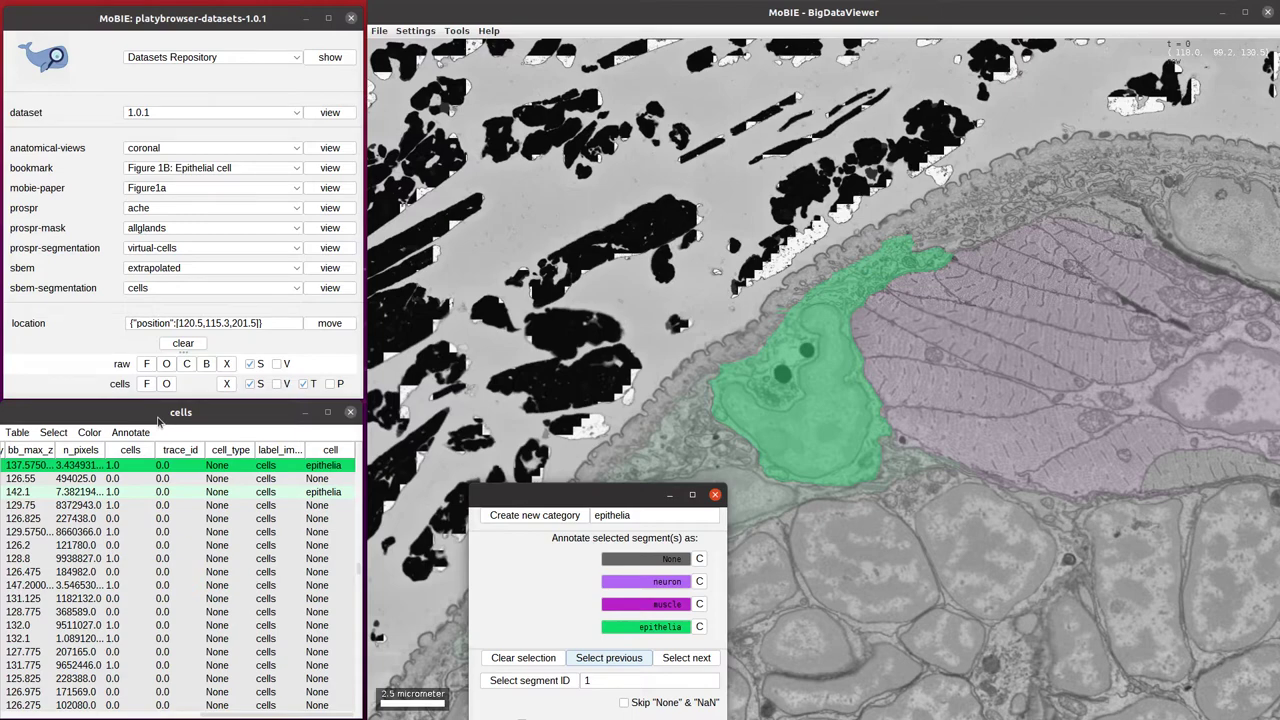
left_click_drag(90, 414, 118, 413)
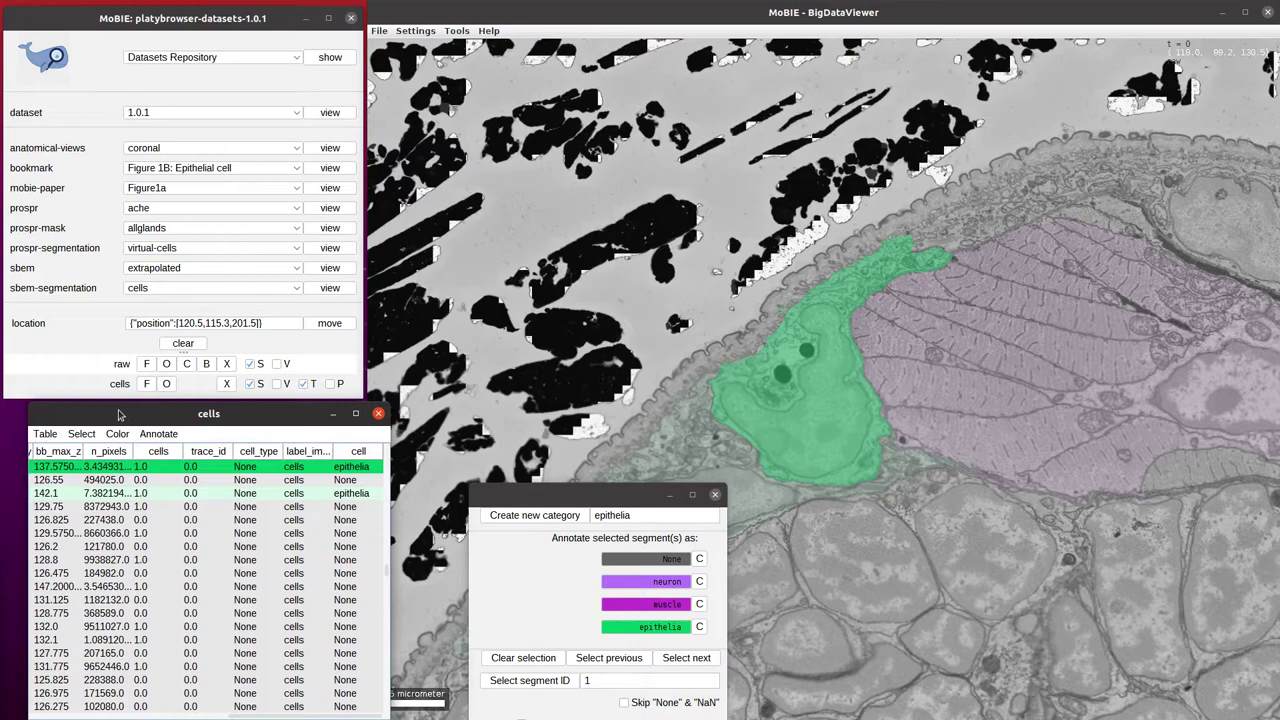
Save only the label id and cell columns of the cells table as my-cell-annotations.tsv.
left_click(50, 435)
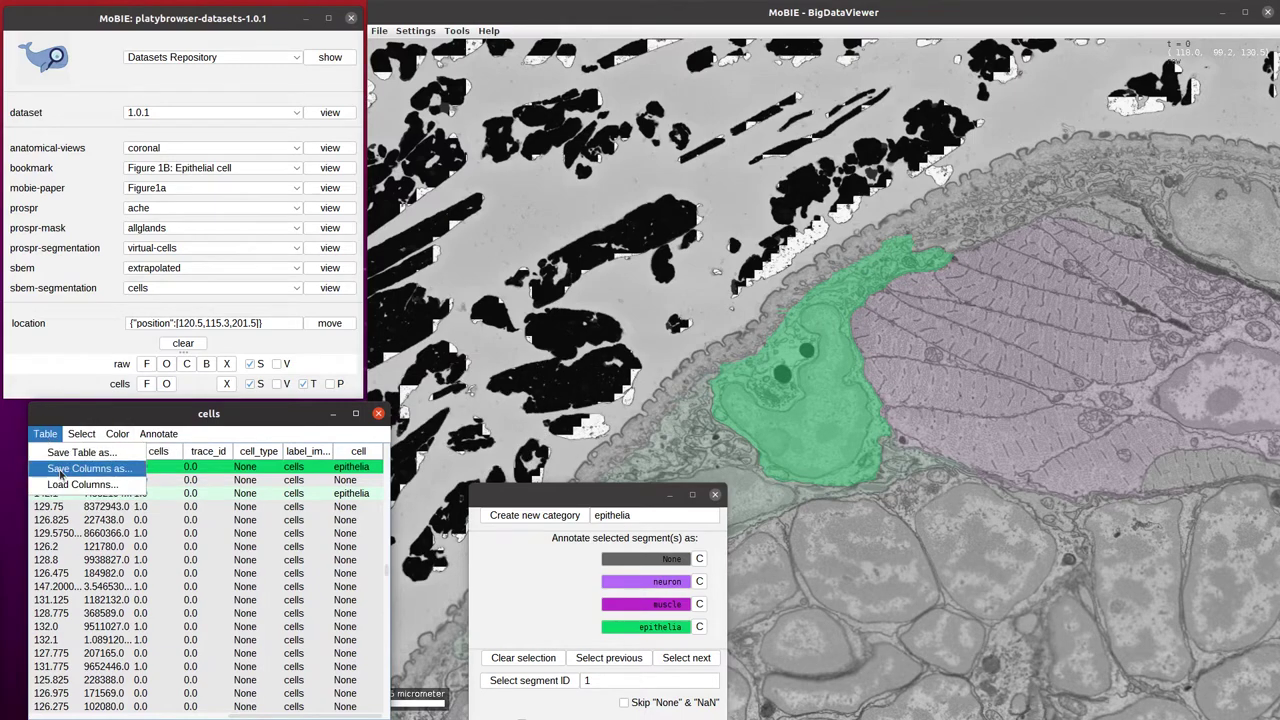
left_click(60, 470)
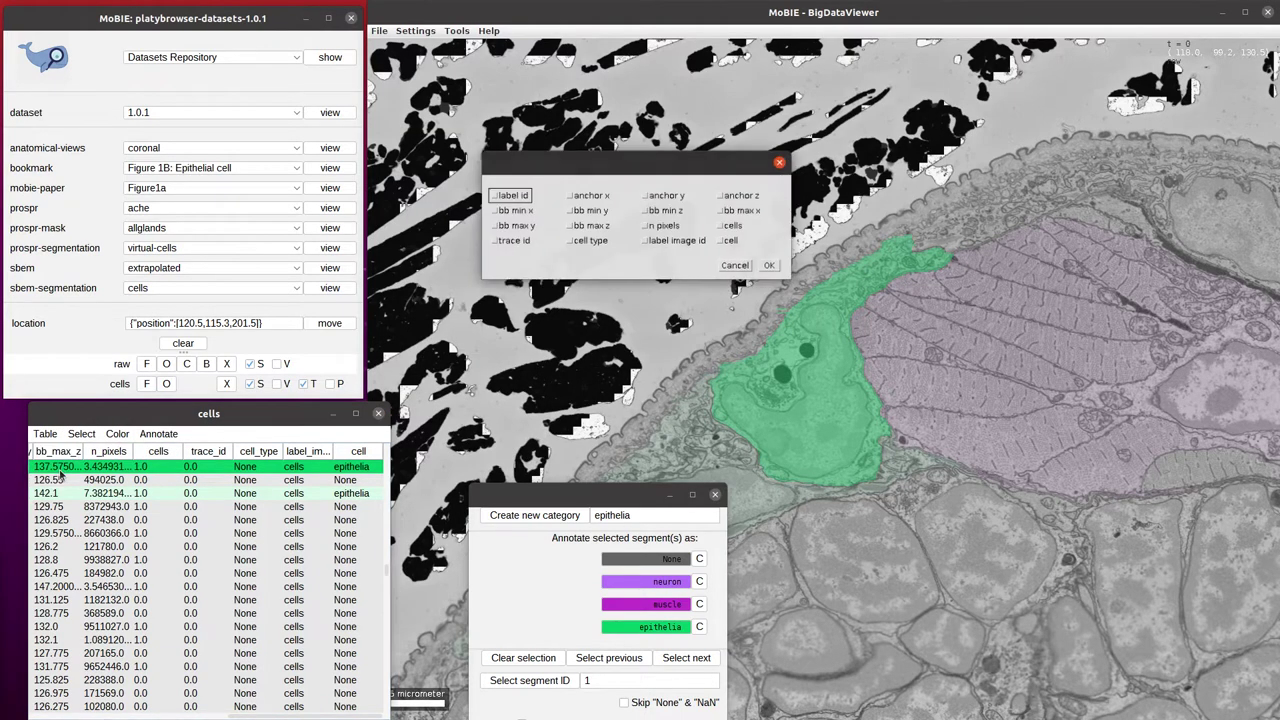
left_click(510, 194)
left_click(721, 240)
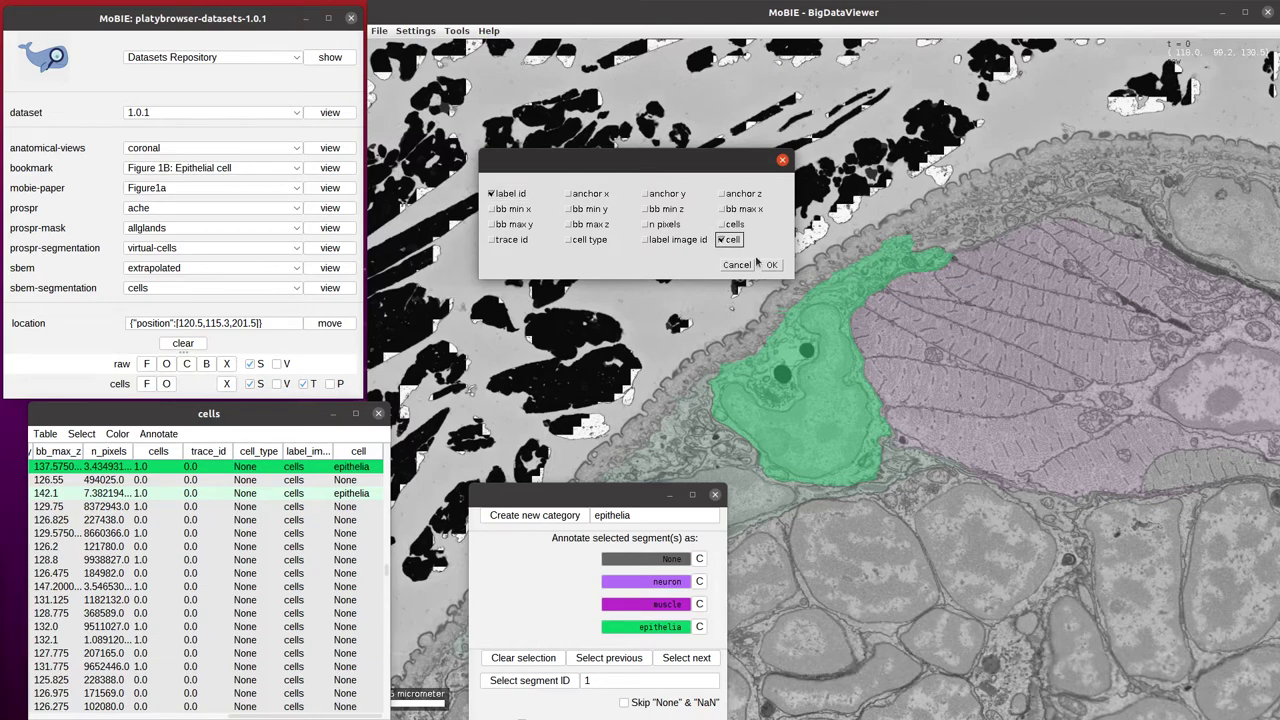
left_click(771, 265)
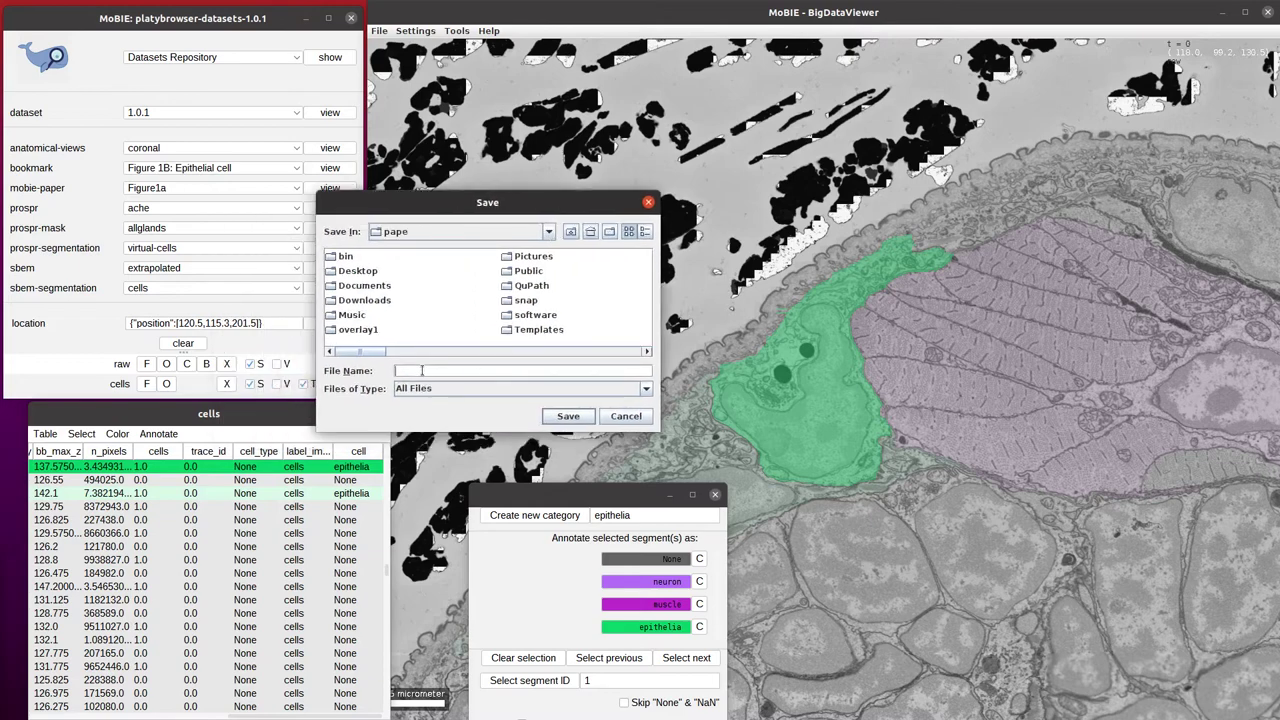
type("my-cell-annotations.")
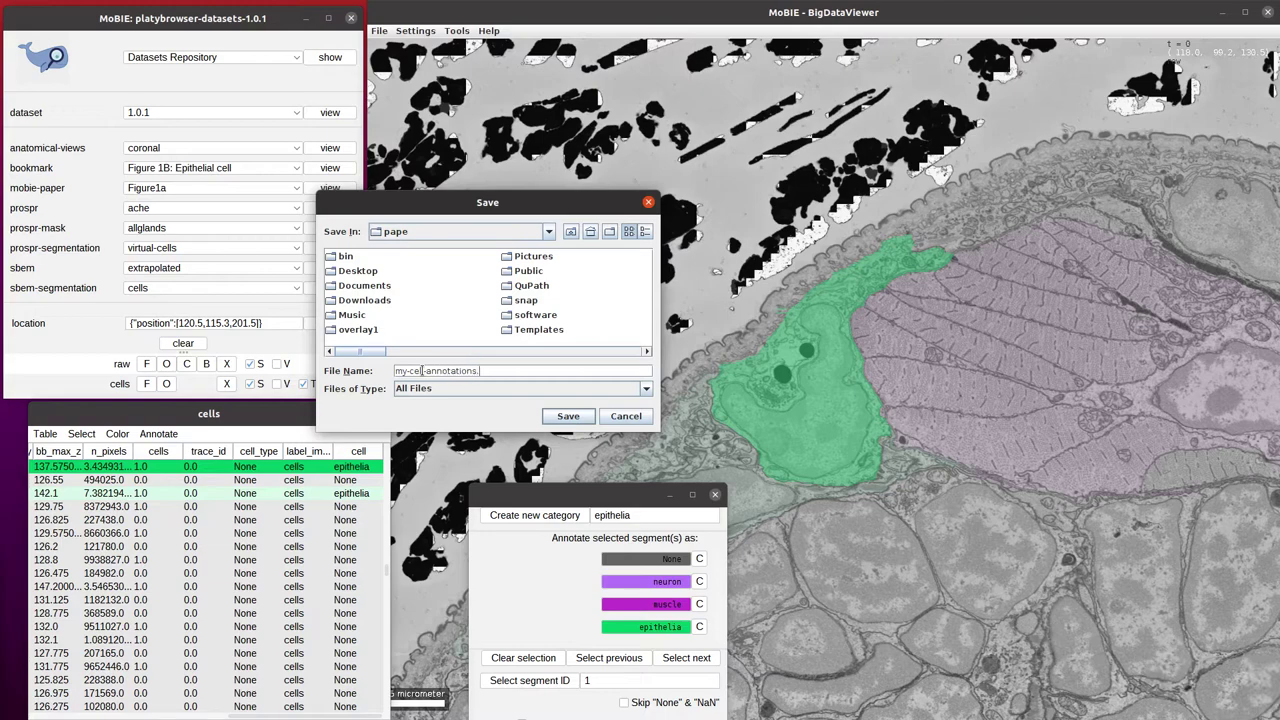
type("tsv")
left_click(568, 416)
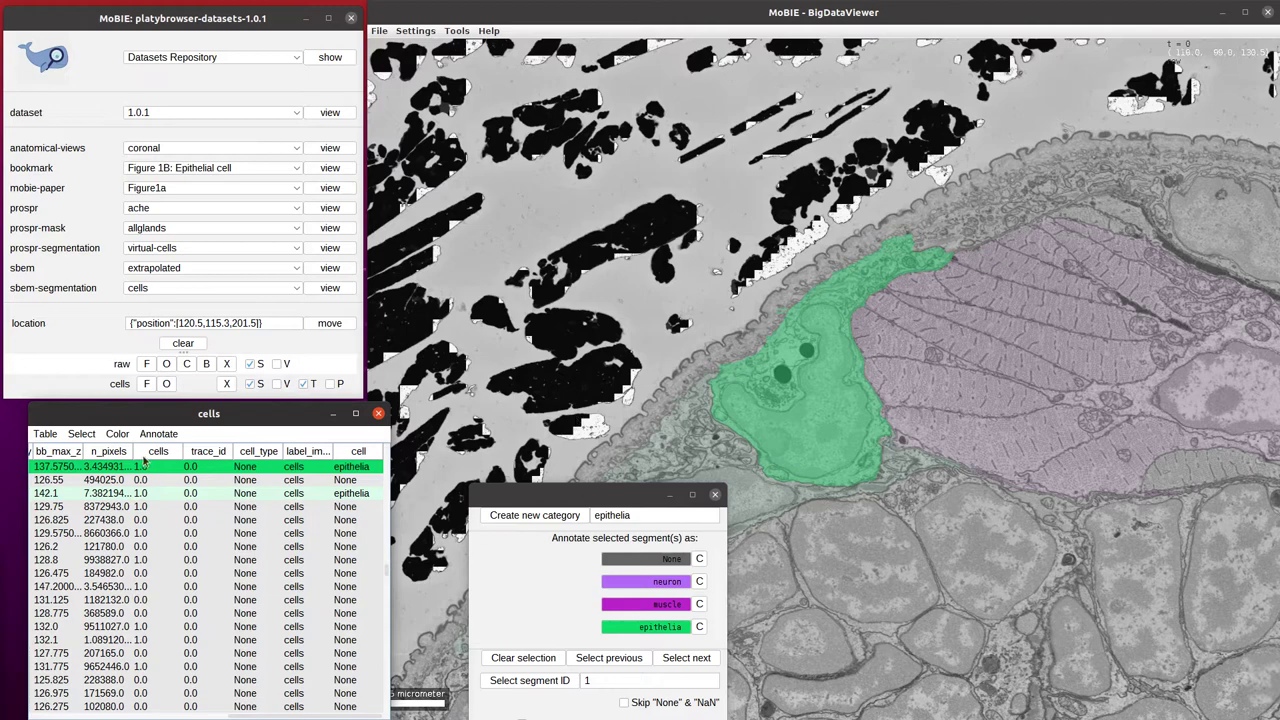
Load the saved annotation columns into the cells table from the file my-cell-anntations.tsv.
left_click(46, 434)
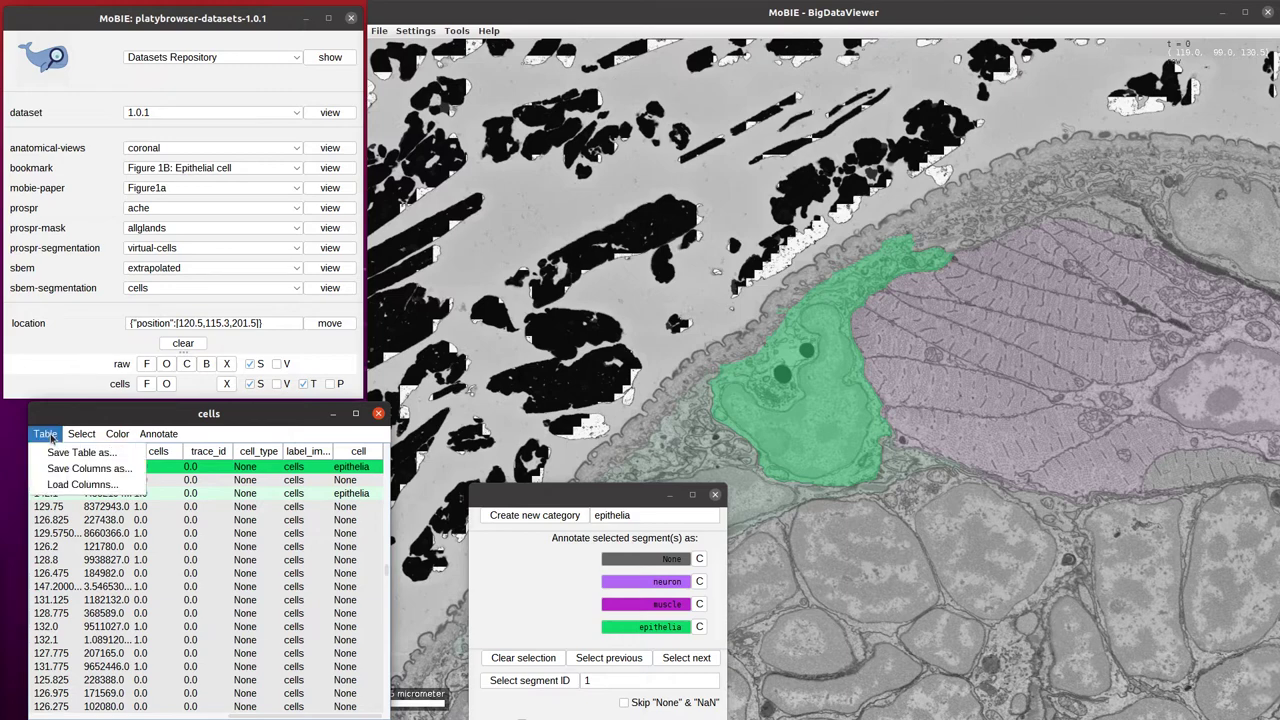
left_click(98, 486)
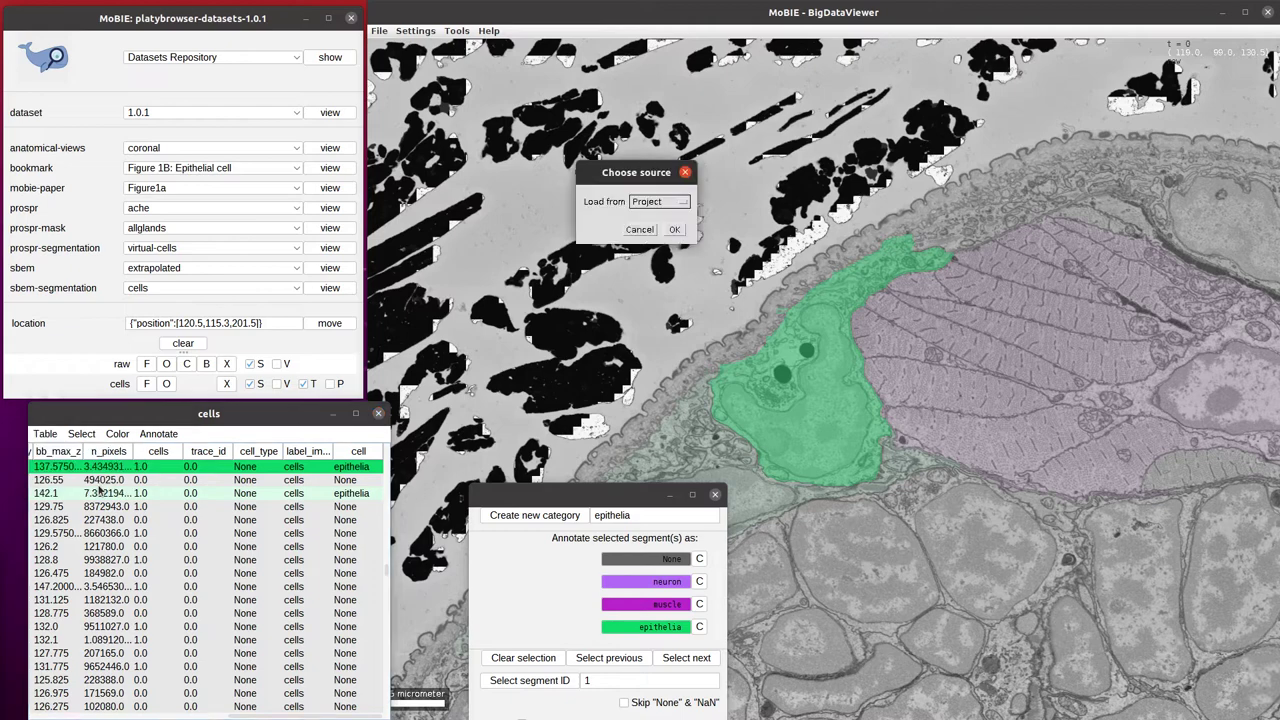
left_click(676, 231)
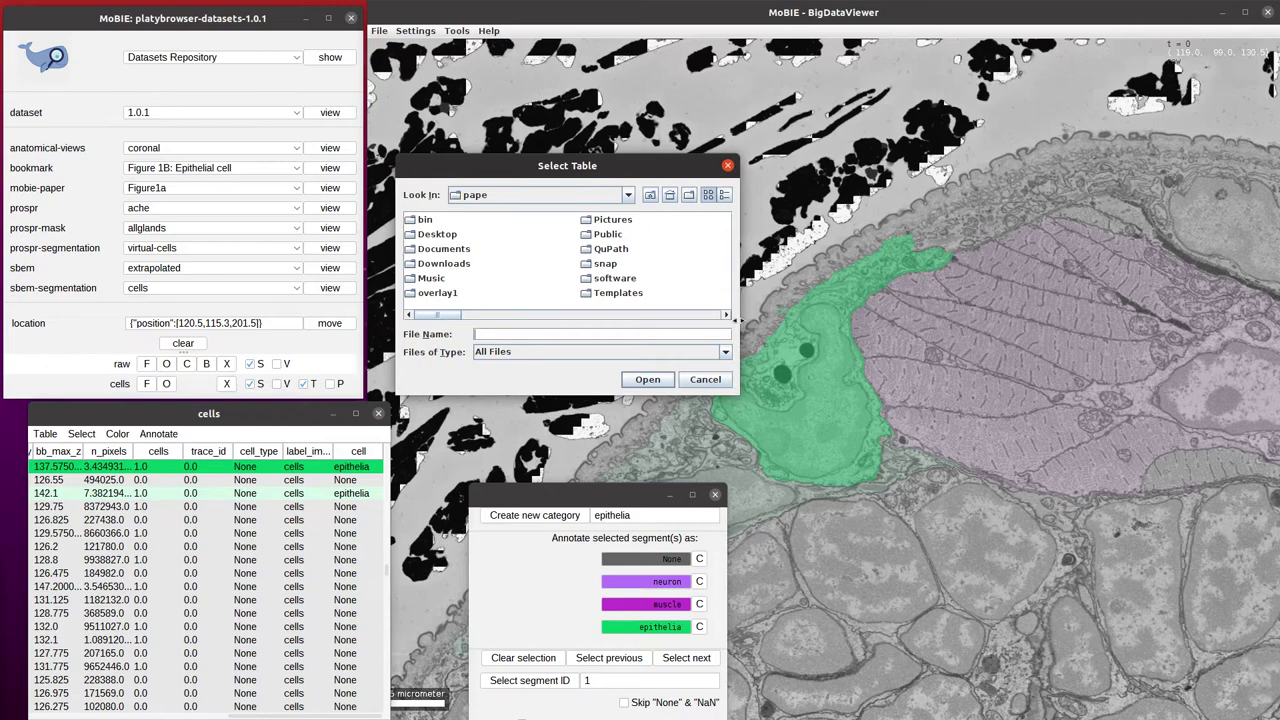
type("my-")
left_click_drag(740, 336, 1270, 354)
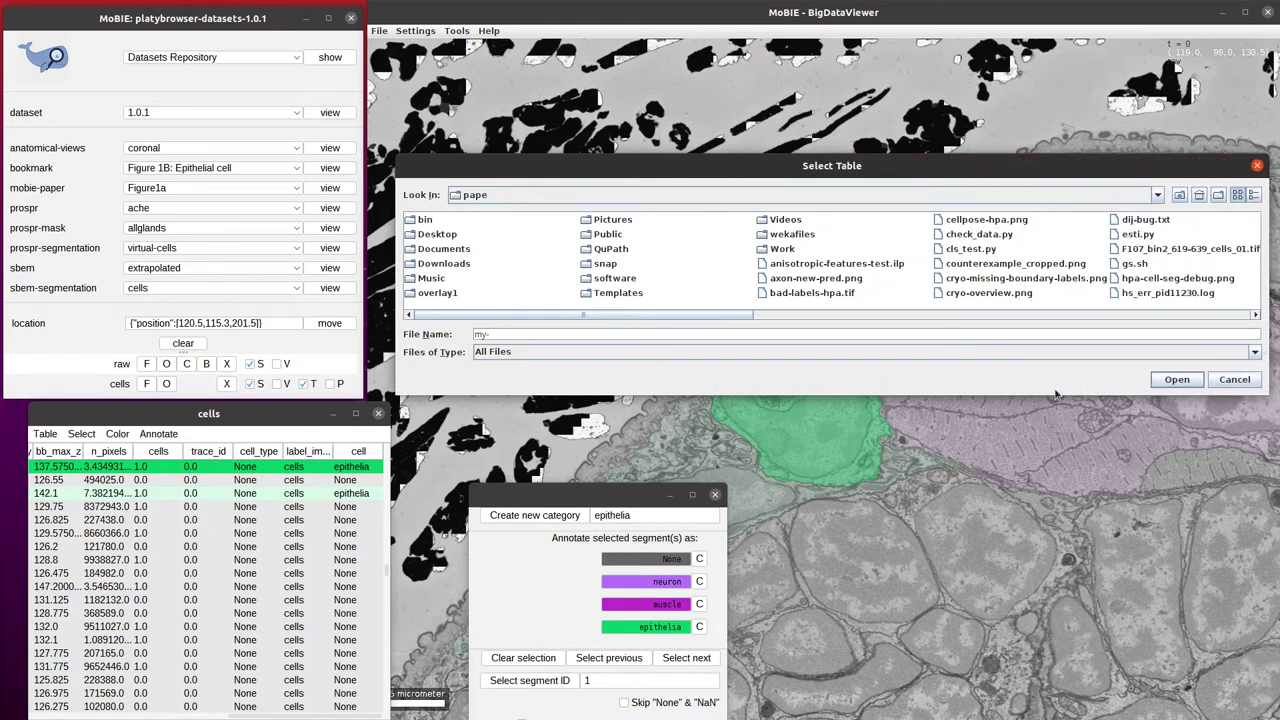
left_click_drag(1006, 396, 1030, 494)
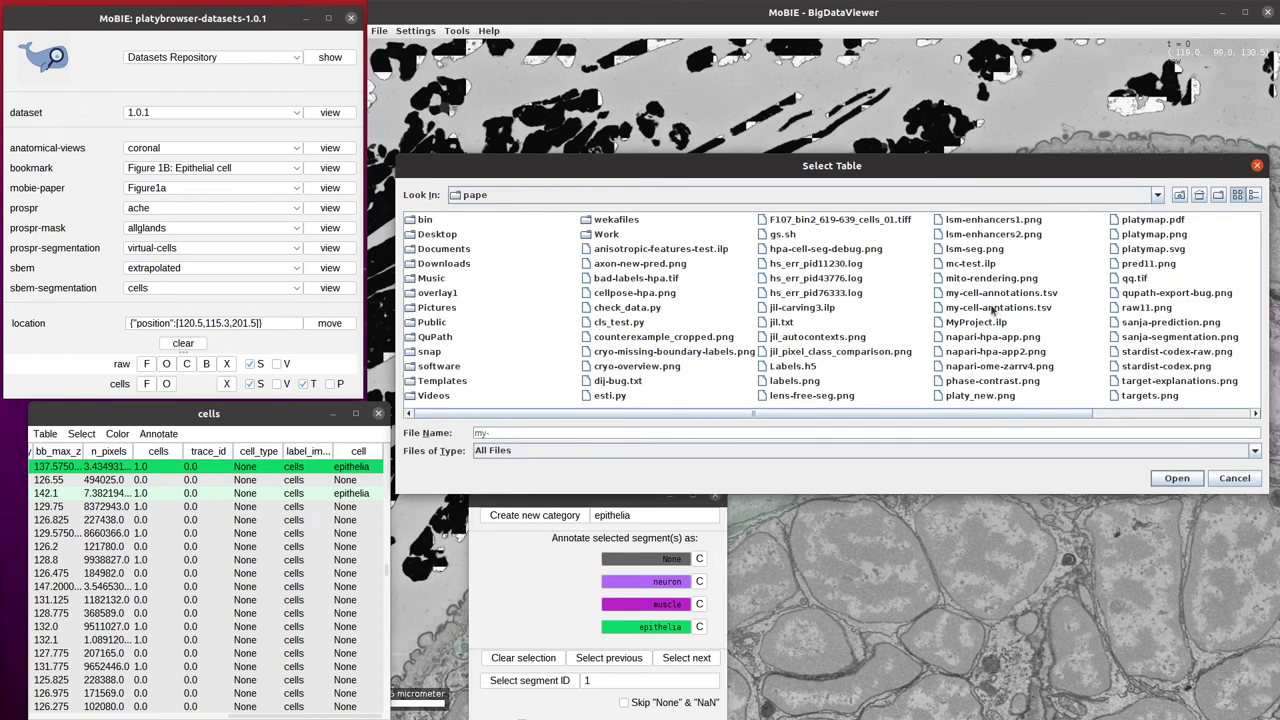
left_click(997, 310)
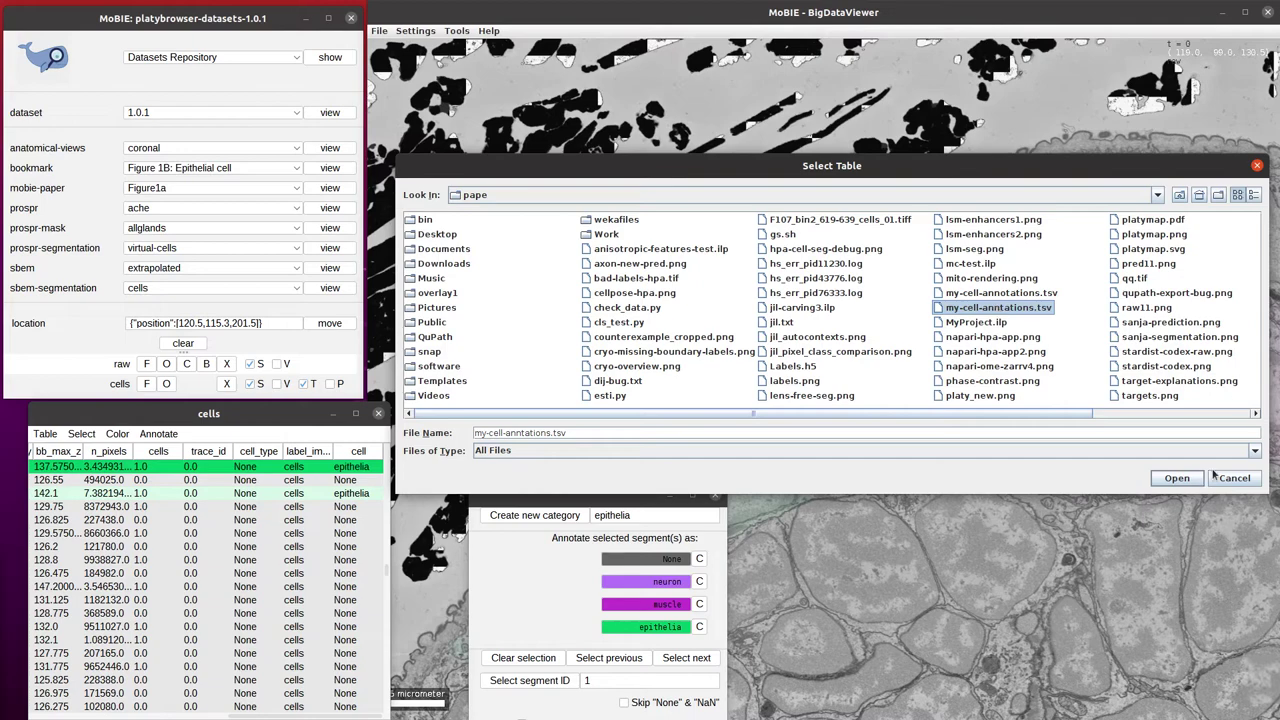
left_click(1174, 478)
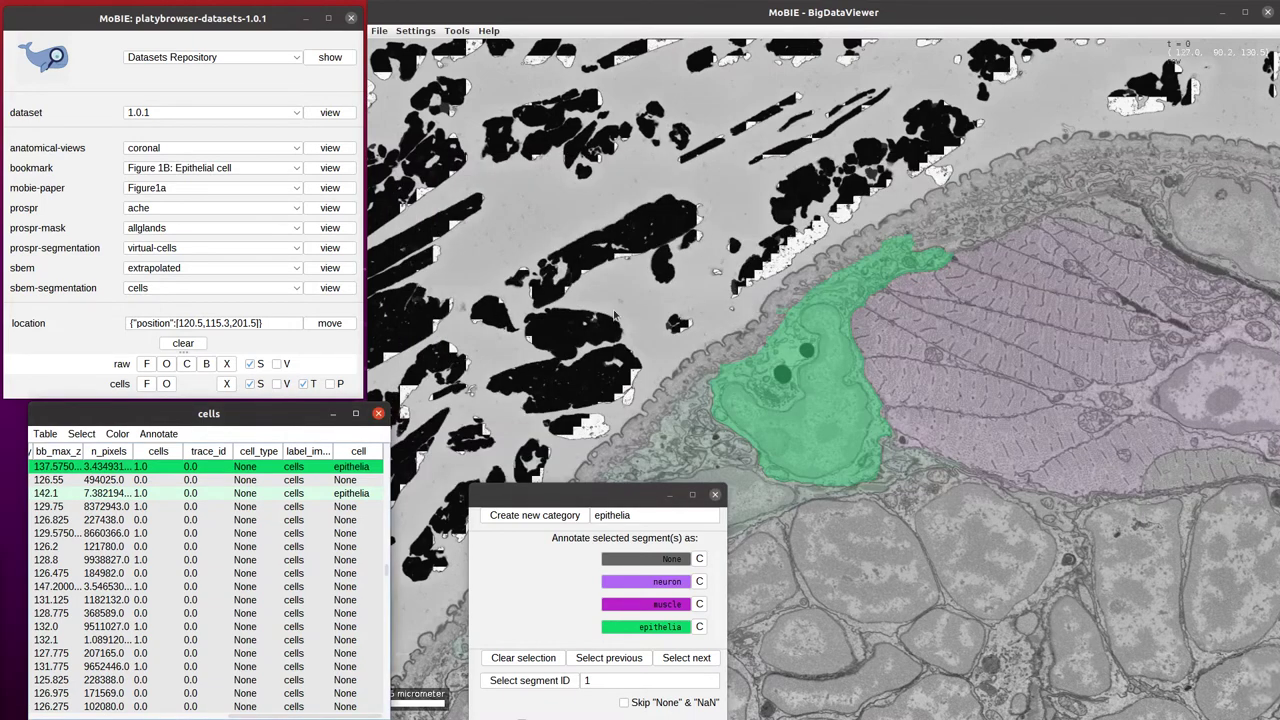
left_click(155, 434)
left_click(186, 468)
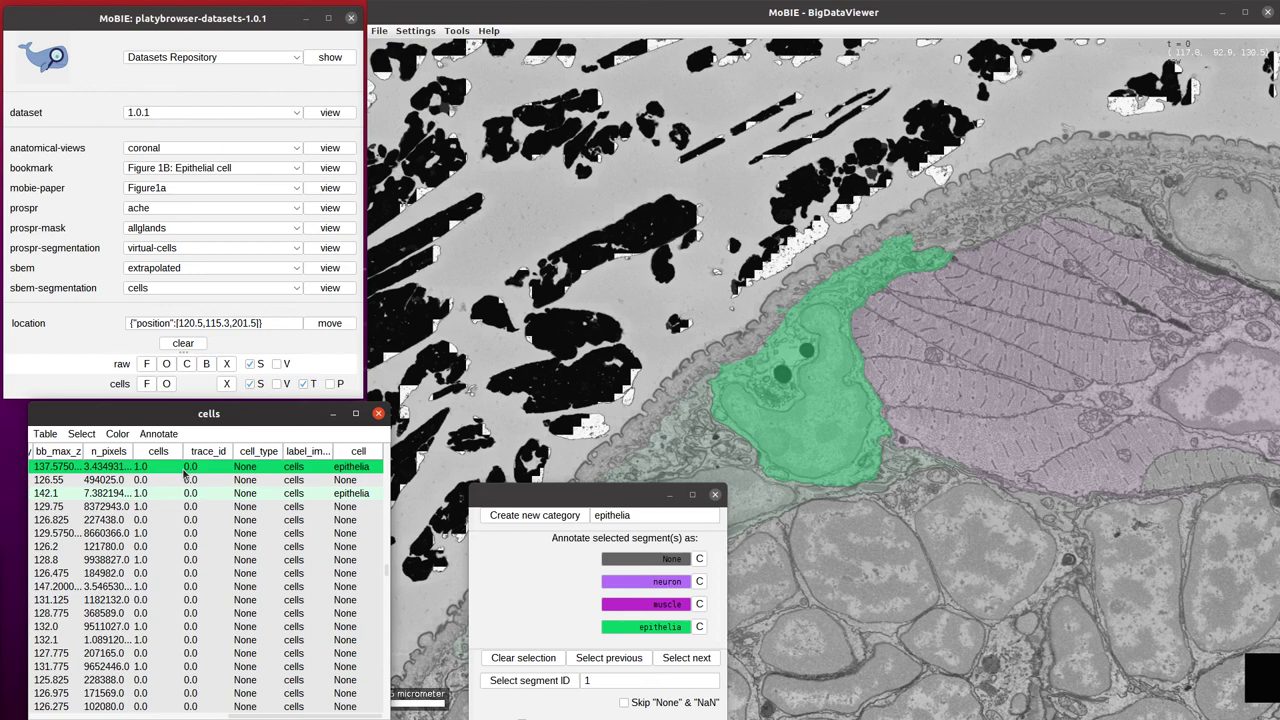
left_click(684, 204)
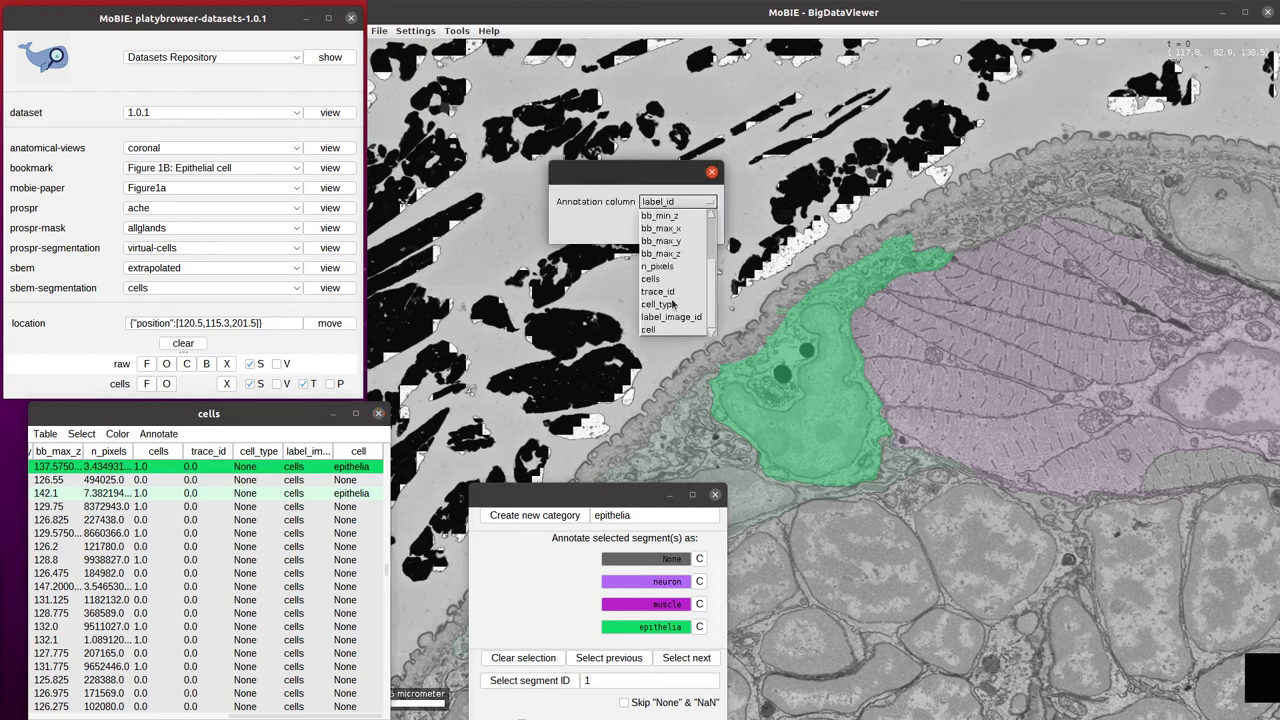
left_click(671, 335)
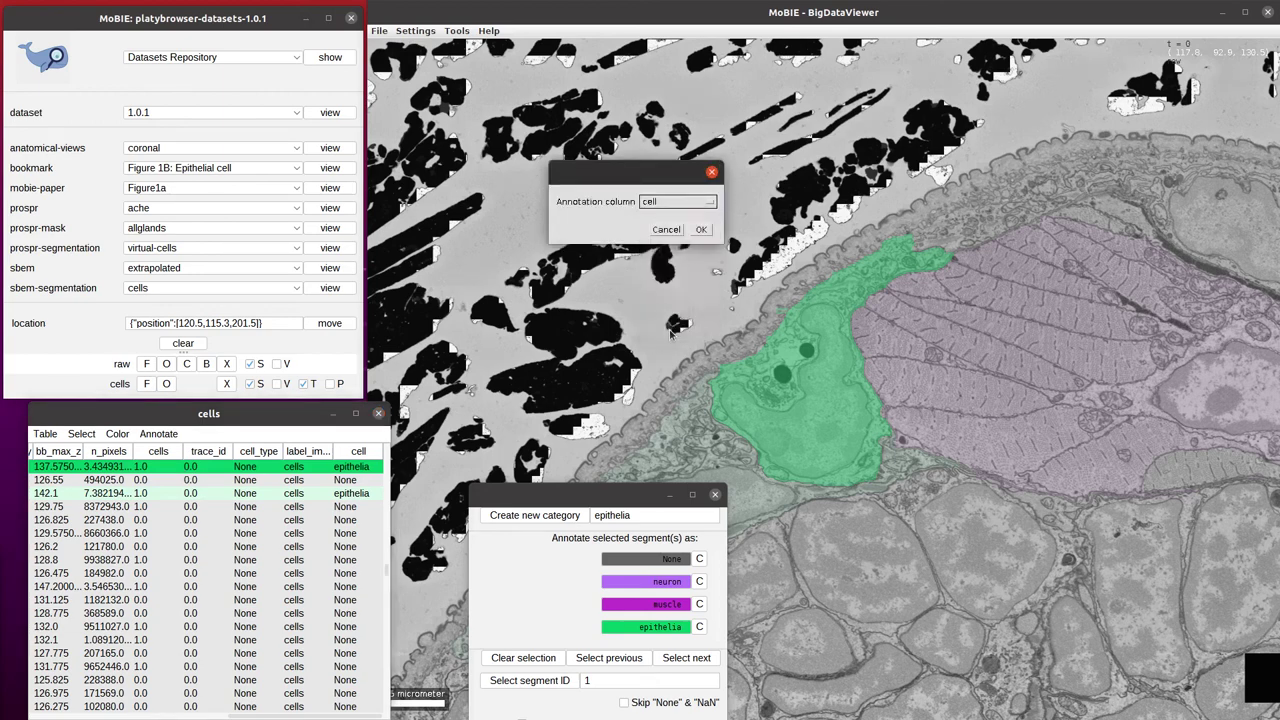
left_click(666, 230)
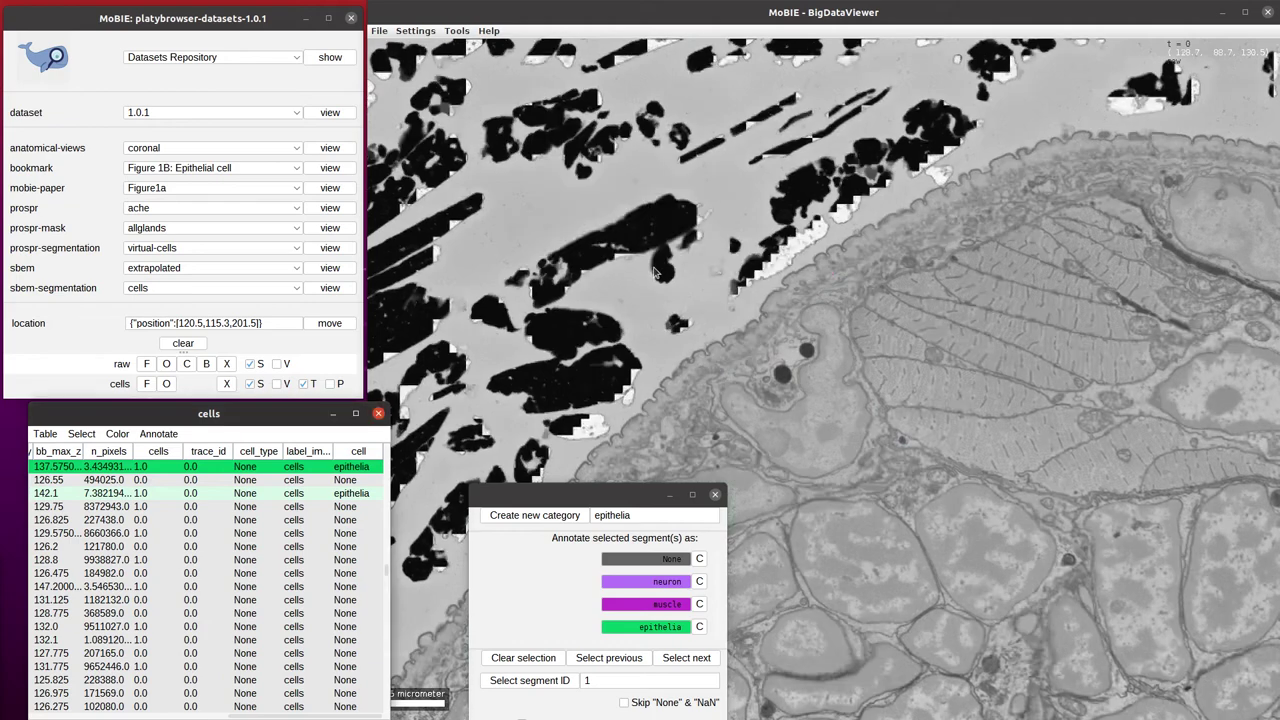